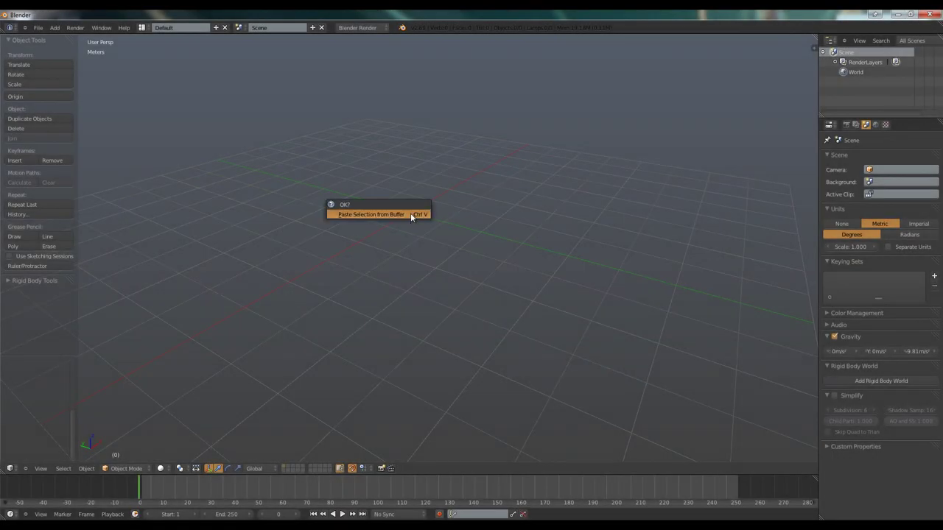
# Step: Paste the orange Suzanne monkey head into the empty scene
pyautogui.click(411, 213)
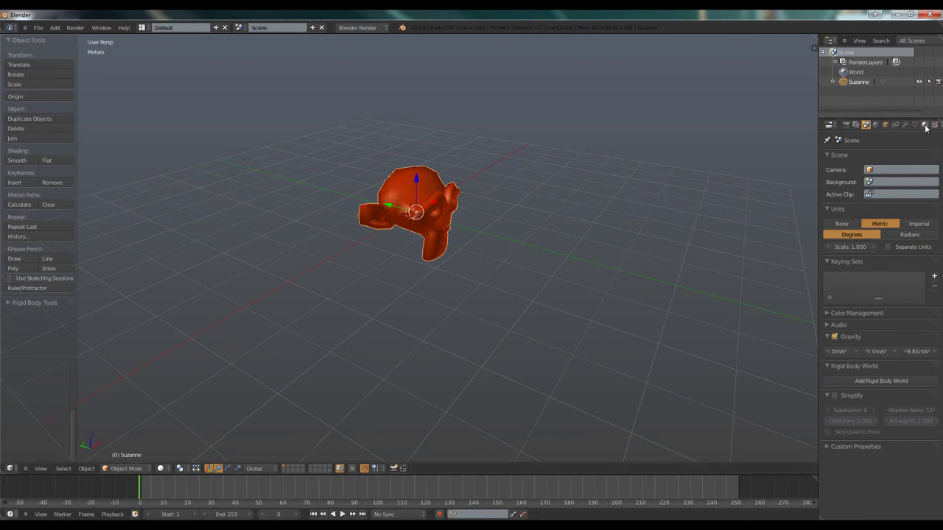
# Step: With the Material tab showing, duplicate Suzanne twice, placing copies to the right and behind
pyautogui.click(924, 124)
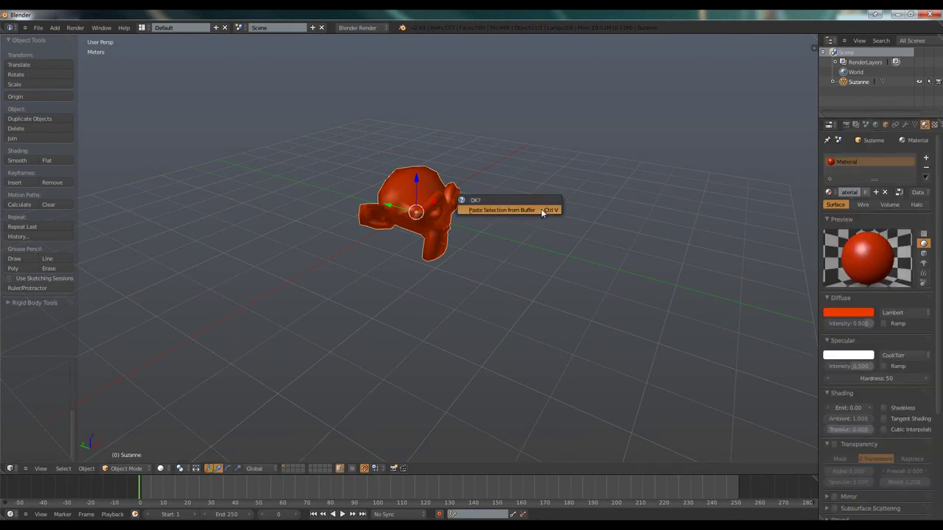
pyautogui.click(541, 210)
pyautogui.hotkey('shift', 'd')
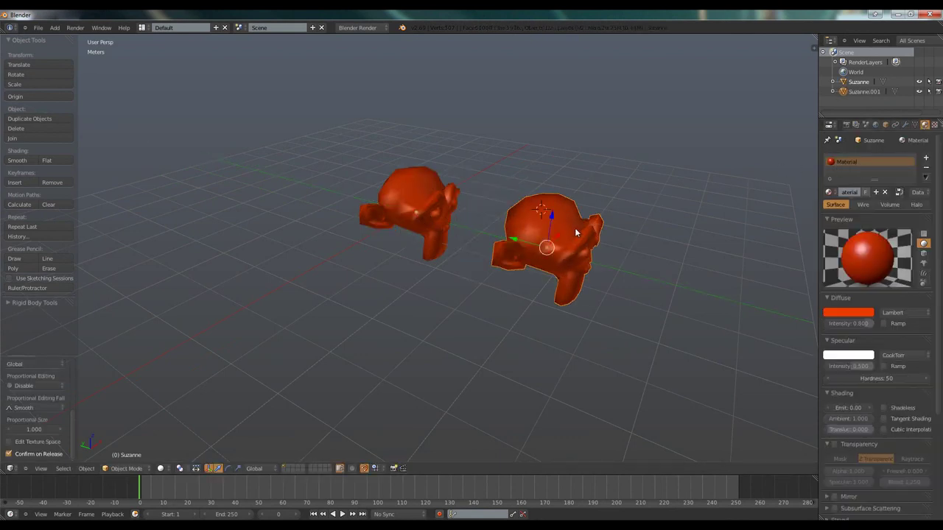
pyautogui.click(543, 246)
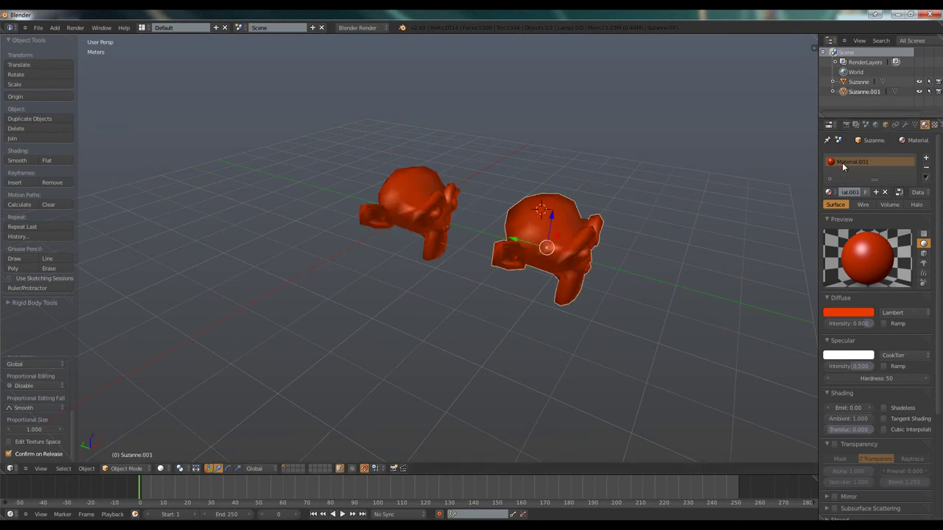
pyautogui.hotkey('shift', 'd')
pyautogui.click(398, 232)
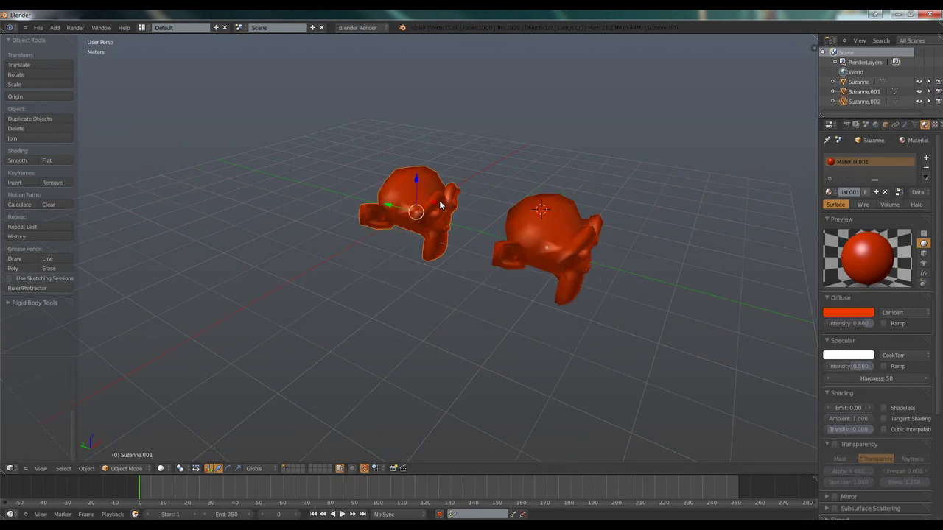
pyautogui.hotkey('shift', 'd')
pyautogui.click(509, 170)
# Step: Select each monkey in turn to check its numbered material copy
pyautogui.rightClick(447, 212)
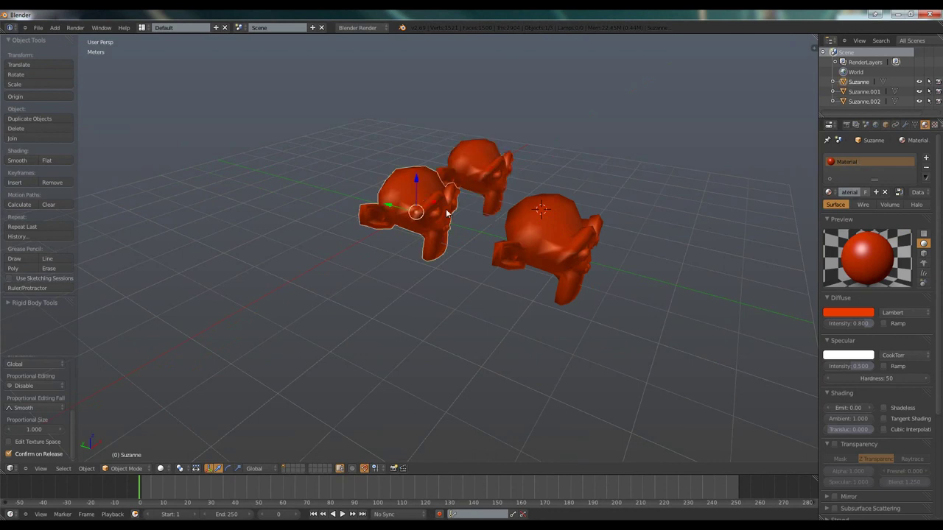
pyautogui.rightClick(545, 236)
pyautogui.rightClick(479, 177)
pyautogui.rightClick(580, 227)
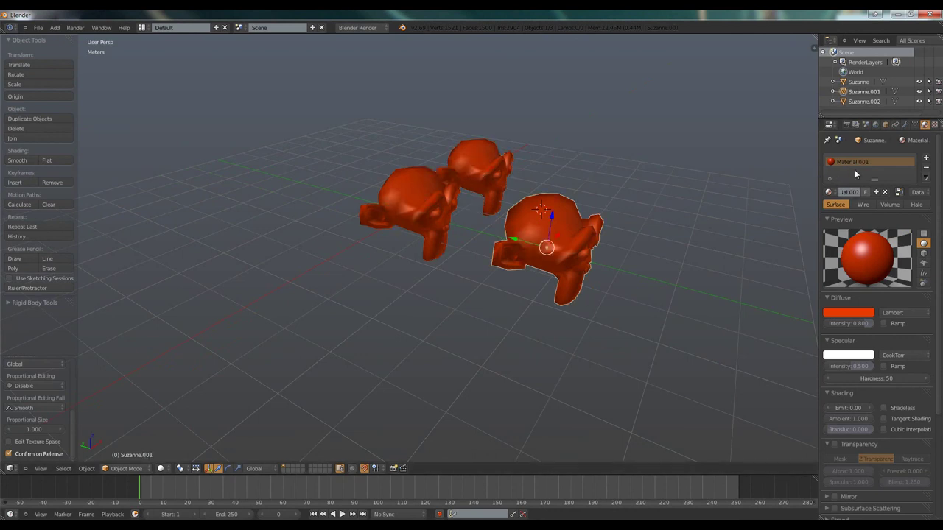
pyautogui.rightClick(448, 212)
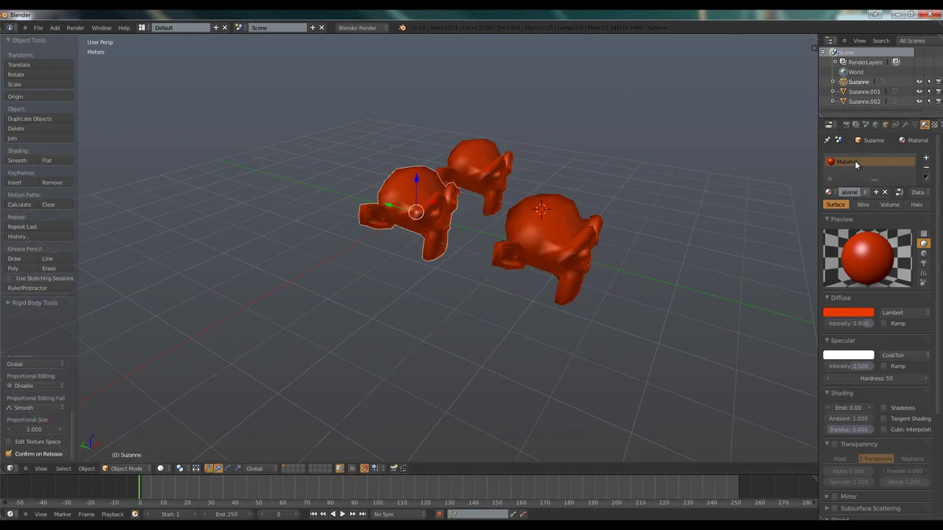
pyautogui.rightClick(558, 225)
pyautogui.rightClick(497, 178)
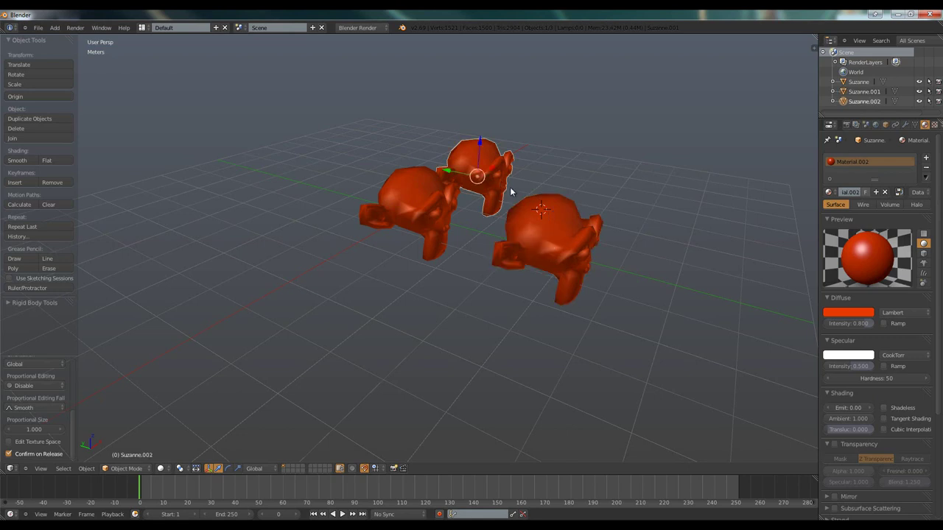
pyautogui.keyDown('alt'); pyautogui.rightClick(545, 200); pyautogui.keyUp('alt')
pyautogui.click(533, 200)
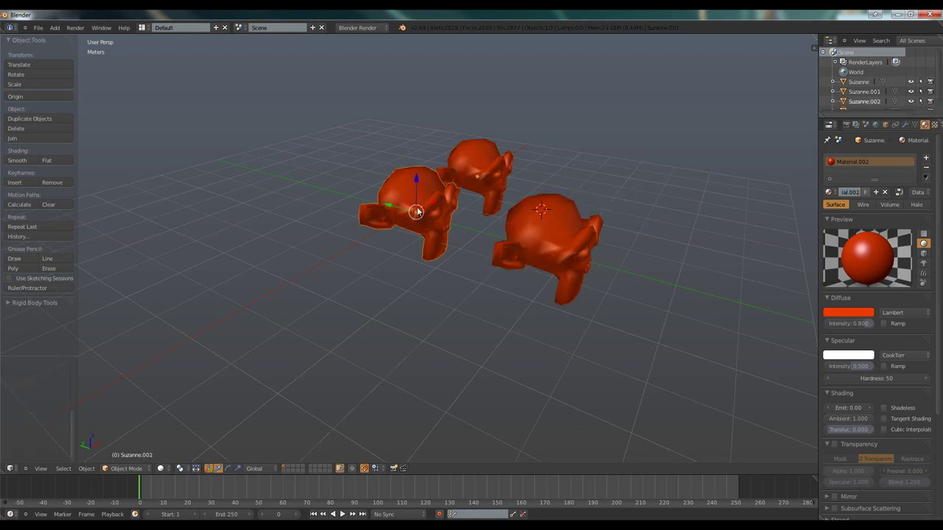
# Step: Duplicate the left monkey along Y as a fourth copy, then check each monkey from above
pyautogui.hotkey('shift', 'd')
pyautogui.press('y')
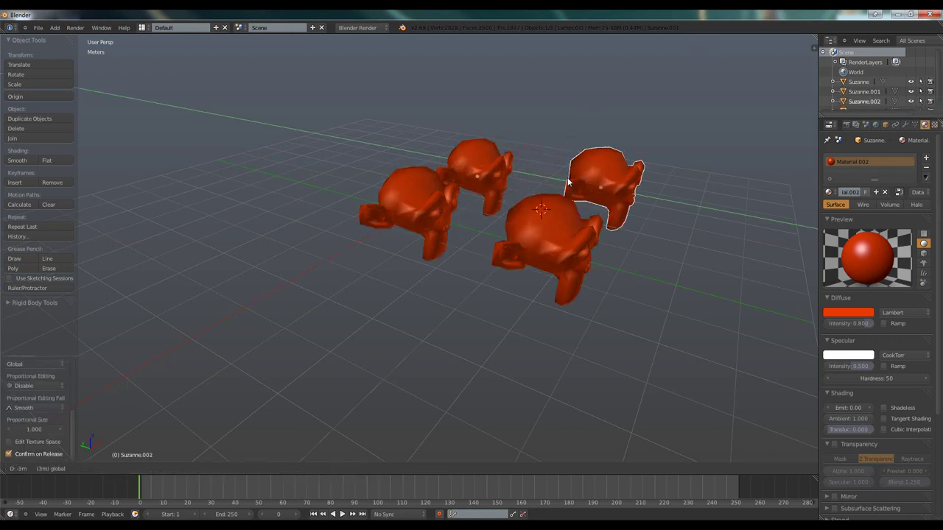
pyautogui.click(568, 181)
pyautogui.moveTo(568, 181); pyautogui.dragTo(714, 209, button='middle')
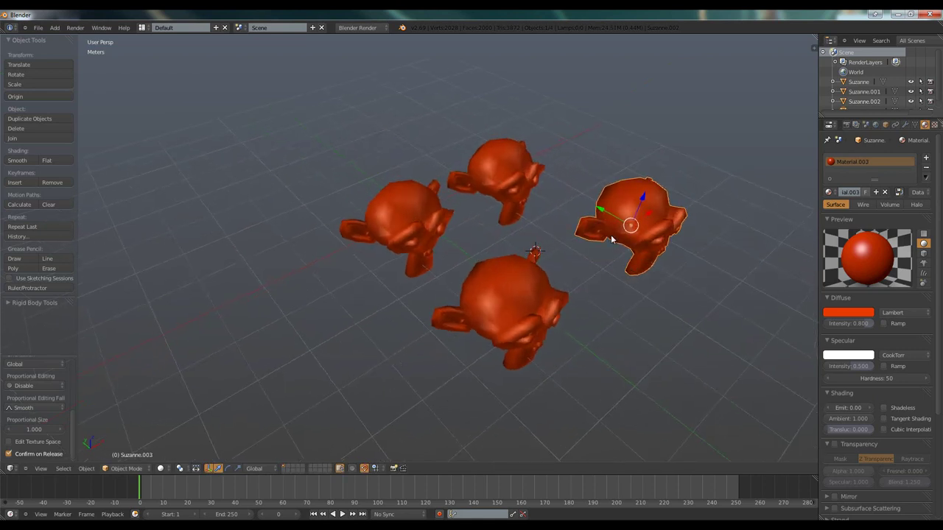
pyautogui.rightClick(541, 168)
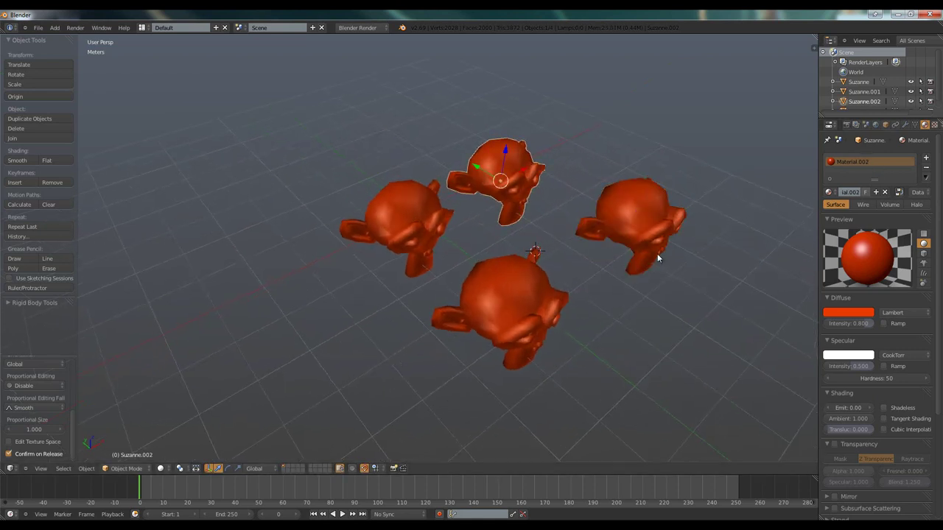
pyautogui.rightClick(510, 282)
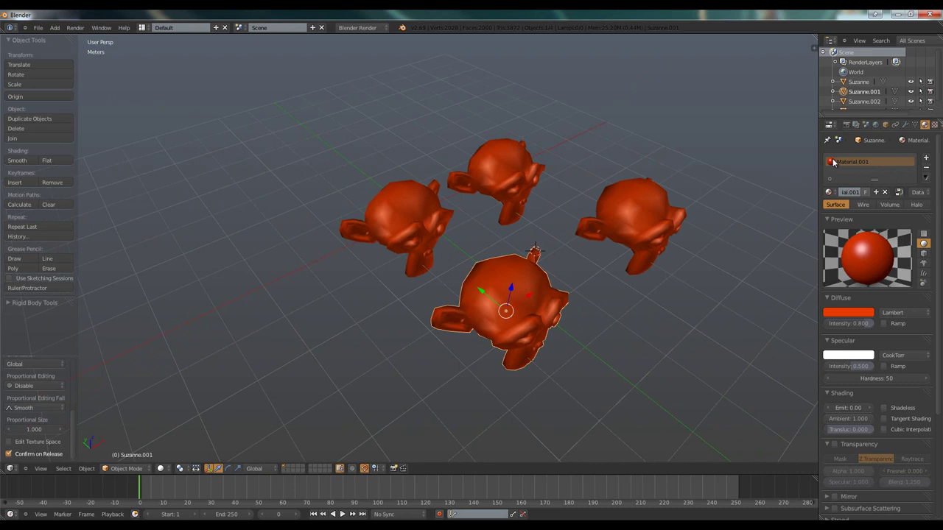
pyautogui.rightClick(385, 252)
pyautogui.moveTo(385, 251); pyautogui.dragTo(510, 282, button='middle')
pyautogui.rightClick(583, 215)
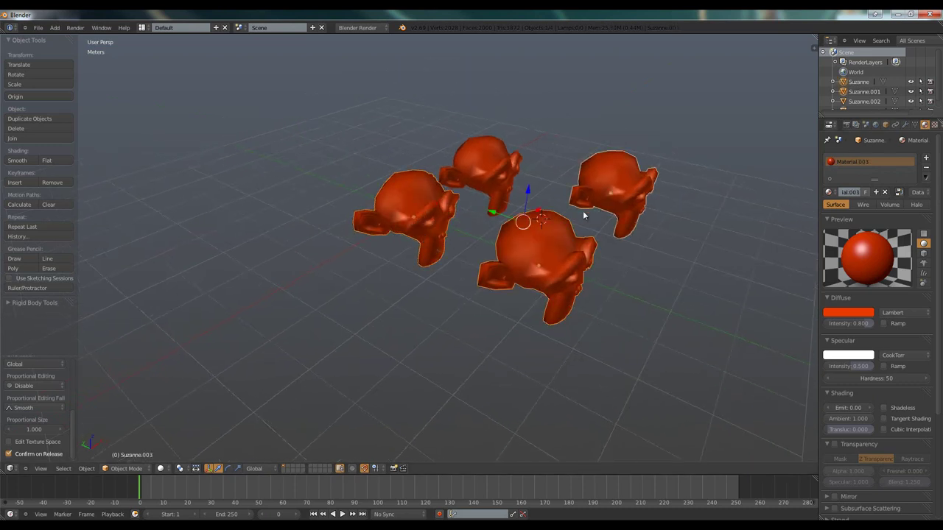
pyautogui.rightClick(526, 238)
# Step: Set the diffuse colours: front monkey green, right monkey purple, back monkey magenta
pyautogui.click(848, 312)
pyautogui.click(812, 240)
pyautogui.rightClick(605, 162)
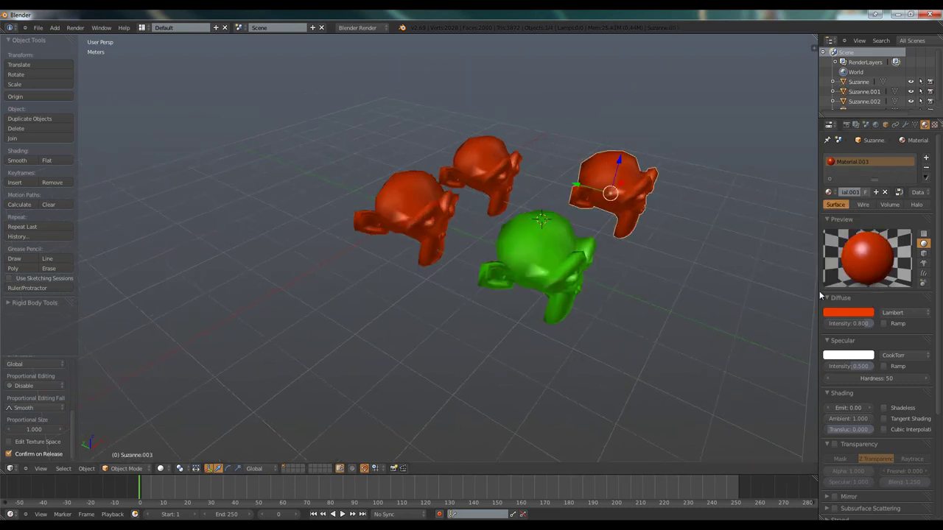
pyautogui.click(847, 313)
pyautogui.click(811, 237)
pyautogui.rightClick(489, 165)
pyautogui.click(857, 314)
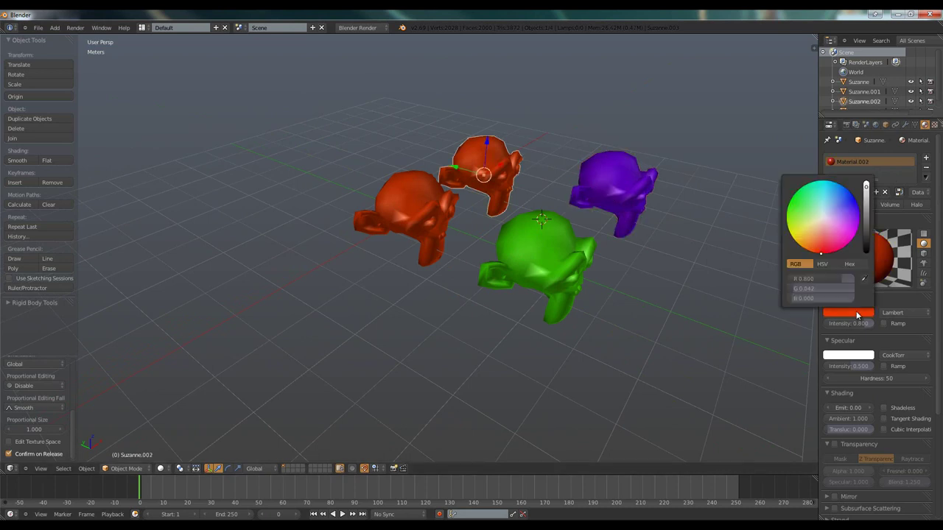
pyautogui.click(845, 230)
pyautogui.click(646, 272)
# Step: Browse the file's material list while selecting the orange, green and magenta monkeys
pyautogui.rightClick(432, 249)
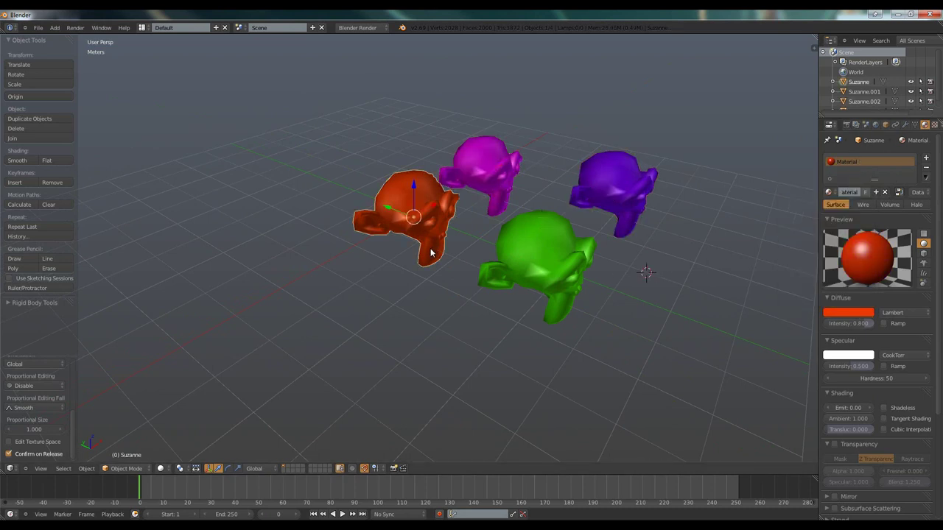
pyautogui.click(829, 192)
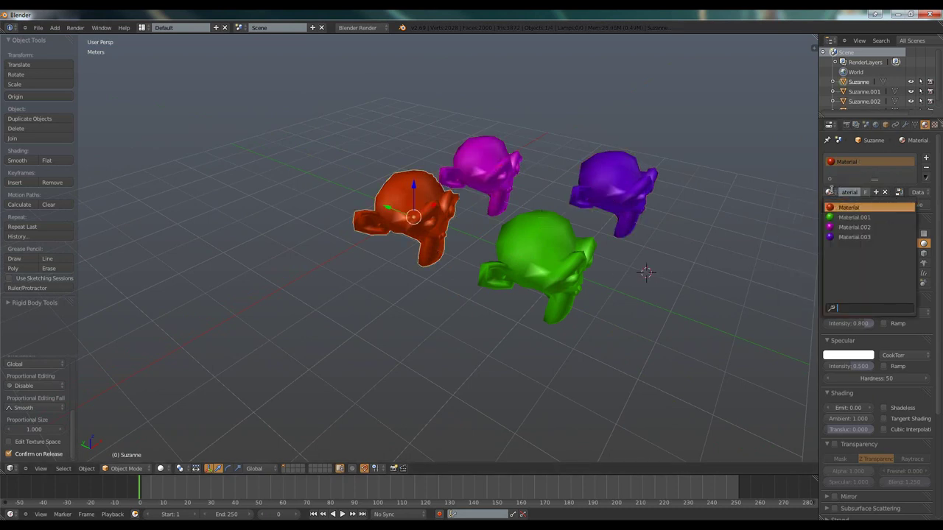
pyautogui.rightClick(592, 255)
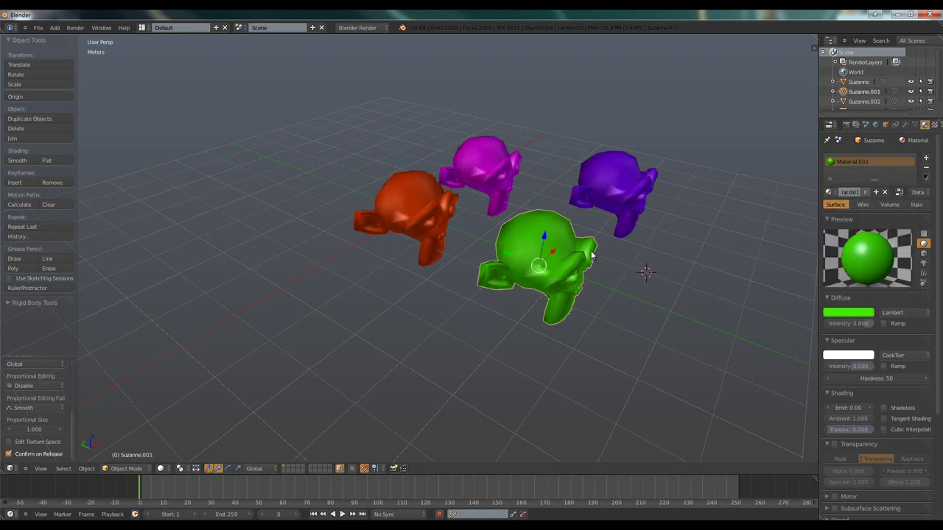
pyautogui.rightClick(516, 196)
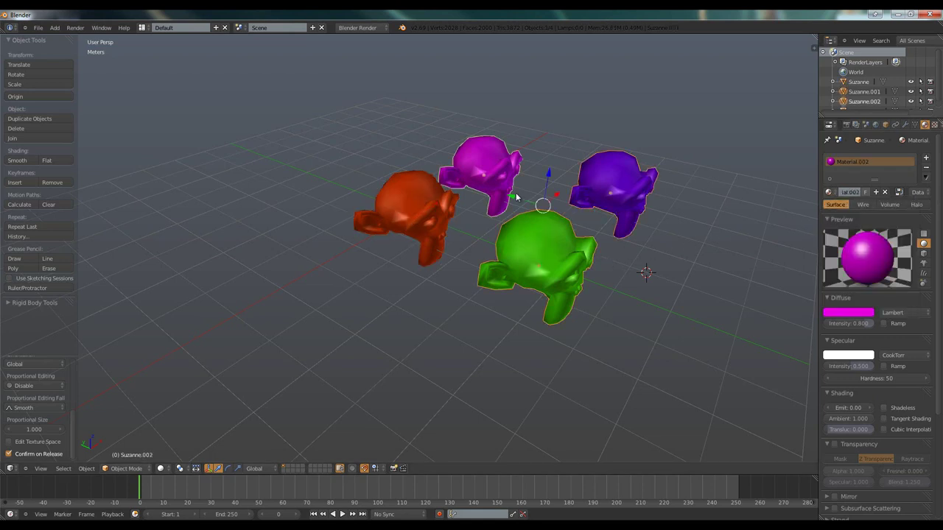
pyautogui.click(87, 469)
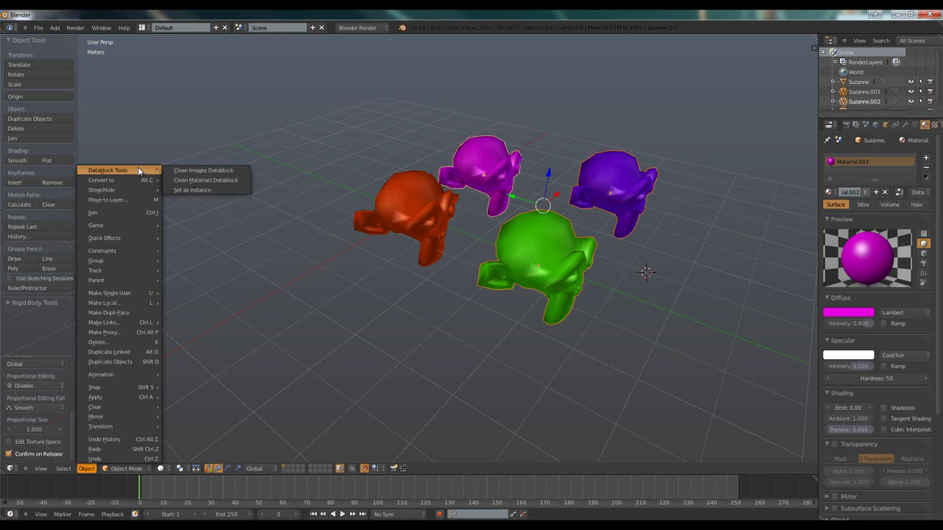
pyautogui.moveTo(108, 170)
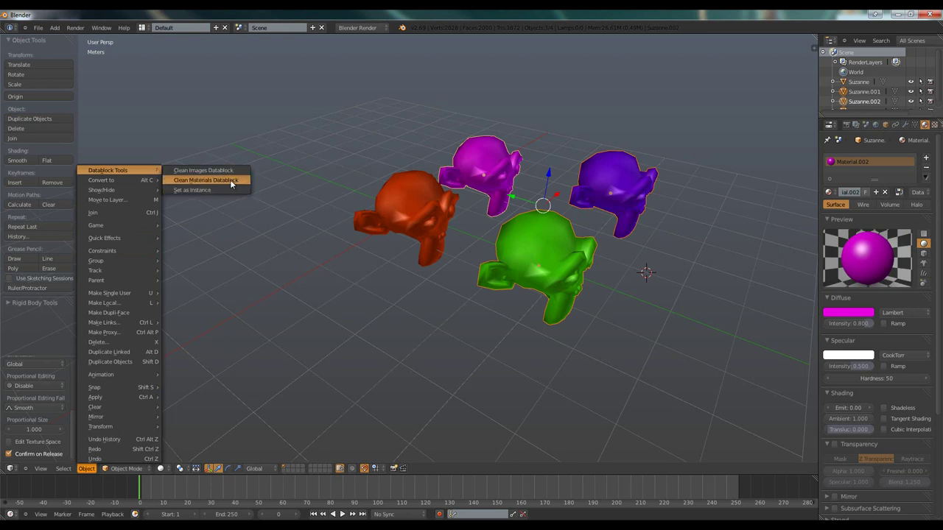
# Step: Run Clean Materials Datablock and verify each monkey now uses the original Material
pyautogui.click(231, 184)
pyautogui.rightClick(578, 258)
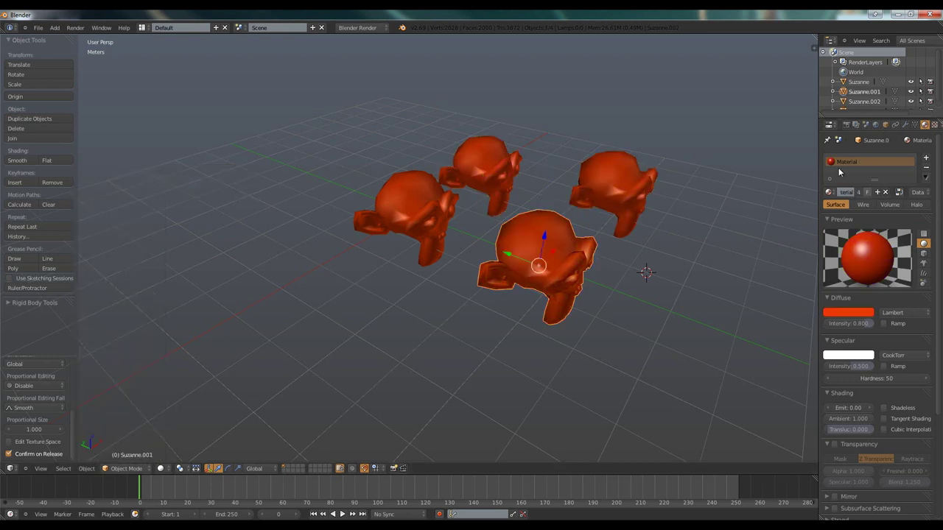
pyautogui.rightClick(644, 181)
pyautogui.rightClick(482, 166)
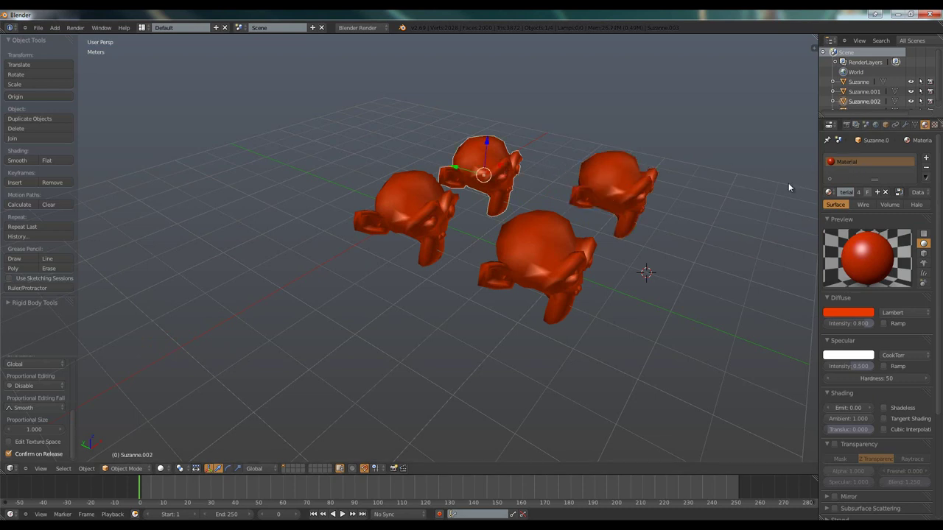
pyautogui.rightClick(402, 210)
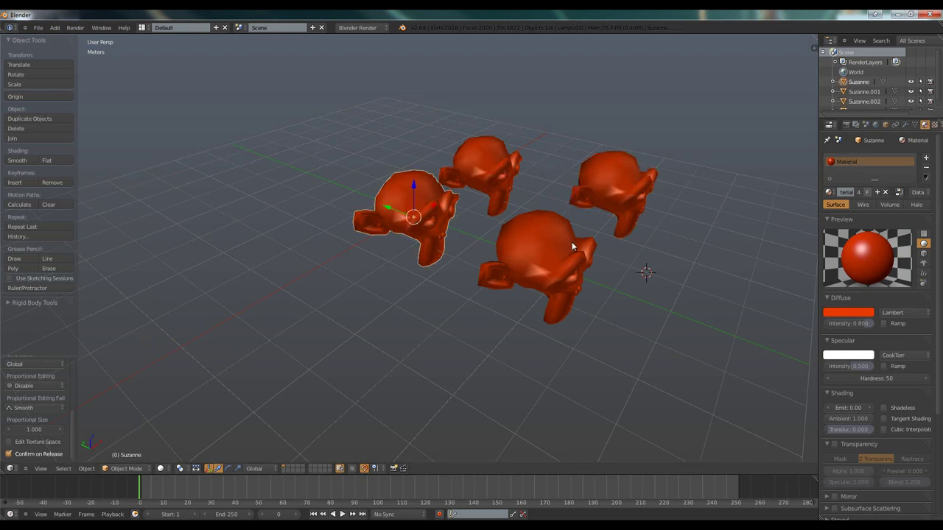
pyautogui.click(830, 191)
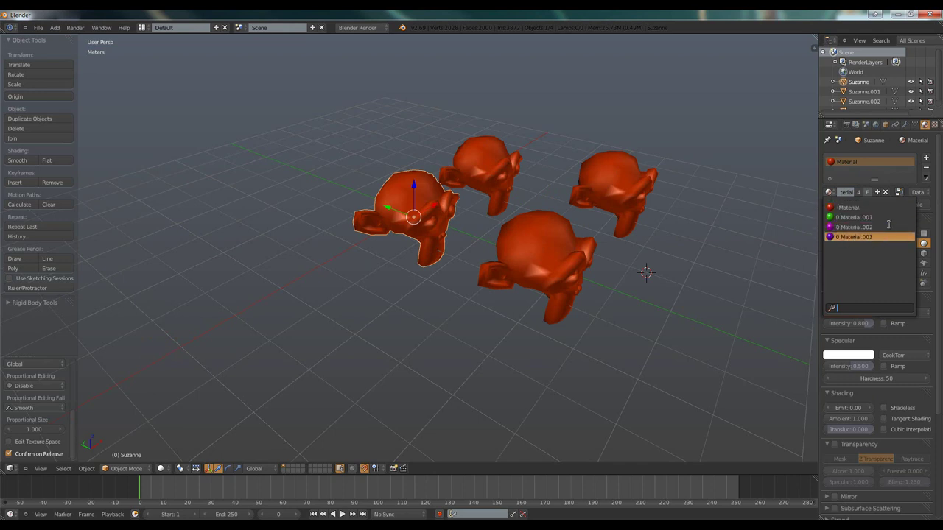
# Step: Select all four monkeys together
pyautogui.rightClick(560, 276)
pyautogui.rightClick(610, 193)
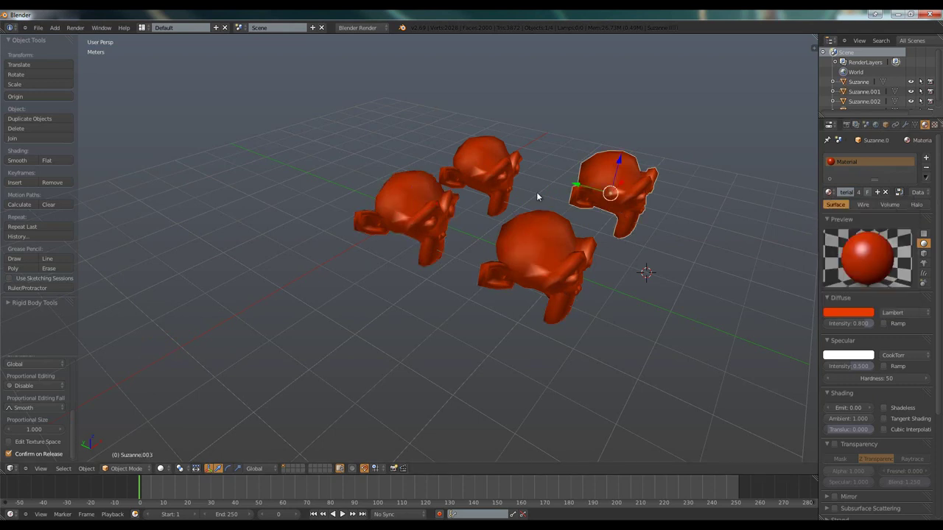
pyautogui.rightClick(486, 162)
pyautogui.rightClick(435, 195)
pyautogui.rightClick(518, 244)
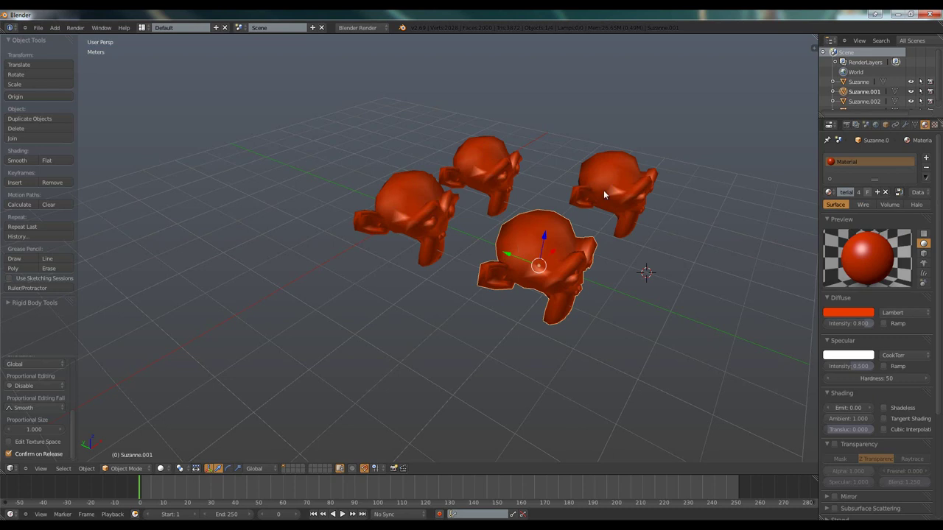
pyautogui.rightClick(603, 190)
pyautogui.keyDown('shift'); pyautogui.rightClick(483, 166); pyautogui.keyUp('shift')
pyautogui.keyDown('shift'); pyautogui.rightClick(409, 214); pyautogui.keyUp('shift')
pyautogui.keyDown('shift'); pyautogui.rightClick(495, 249); pyautogui.keyUp('shift')
# Step: Delete all four selected monkeys
pyautogui.press('x')
pyautogui.click(495, 243)
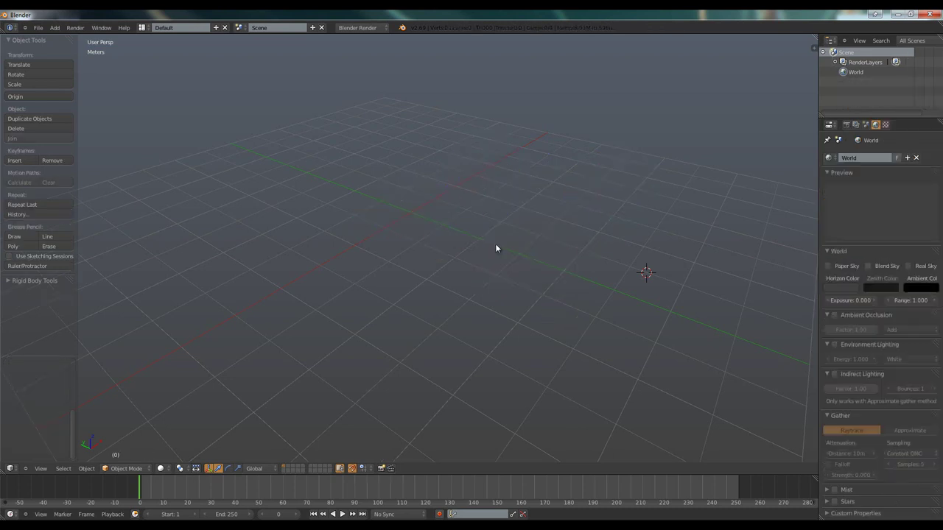
pyautogui.click(405, 215)
# Step: Add a cylinder and place a duplicate at the upper right of the grid
pyautogui.hotkey('shift', 'a')
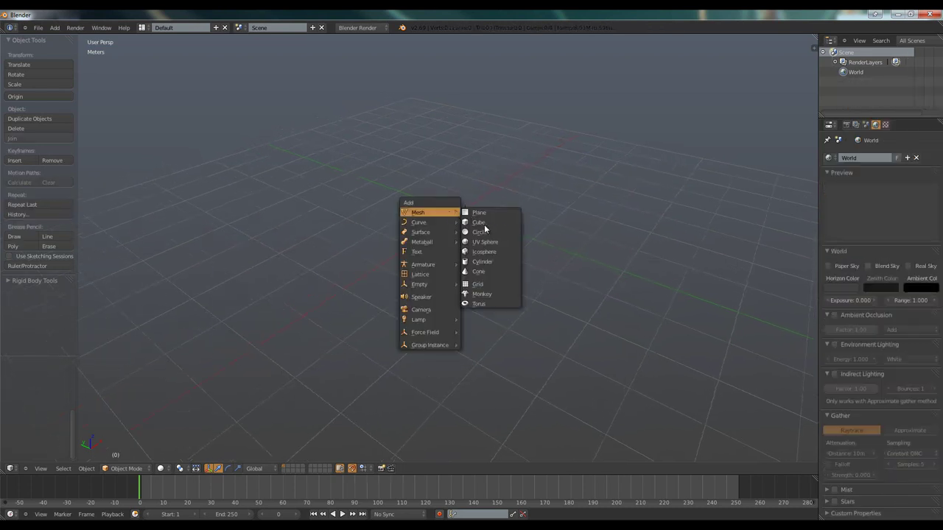
pyautogui.click(484, 261)
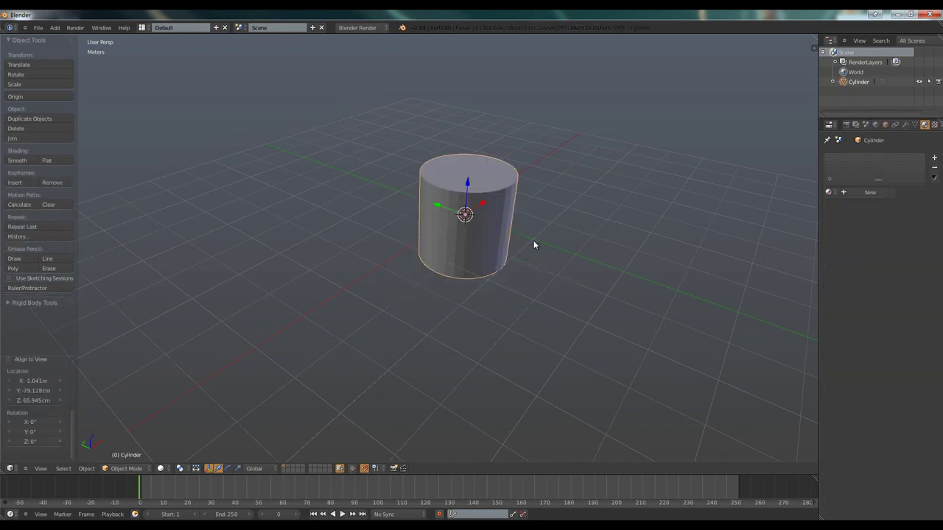
pyautogui.hotkey('shift', 'd')
pyautogui.rightClick(519, 232)
pyautogui.moveTo(487, 210); pyautogui.dragTo(602, 152)
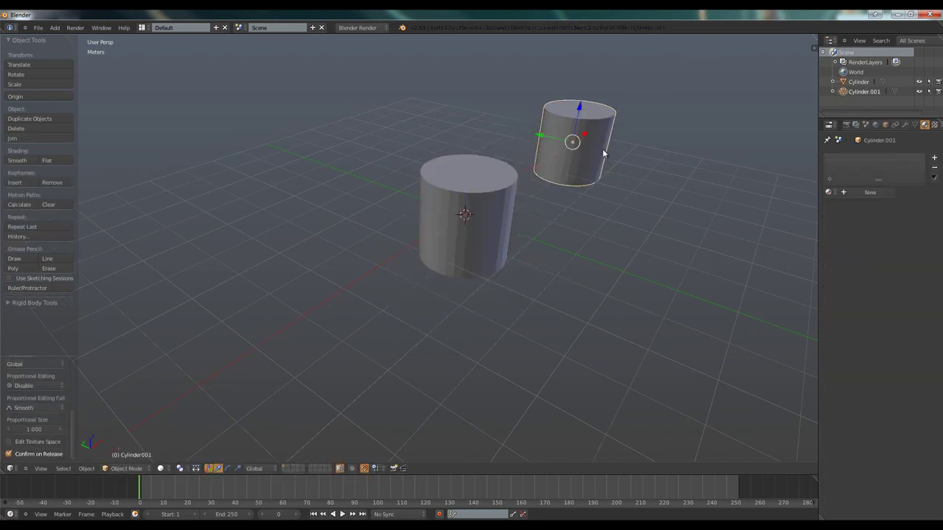
pyautogui.moveTo(602, 153)
pyautogui.mouseDown(button='middle')
pyautogui.moveTo(613, 208)
pyautogui.moveTo(626, 214)
pyautogui.mouseUp(button='middle')
# Step: Loop-cut the copy's middle in Edit Mode and scale it inward into an hourglass waist
pyautogui.press('Tab')
pyautogui.hotkey('ctrl', 'r')
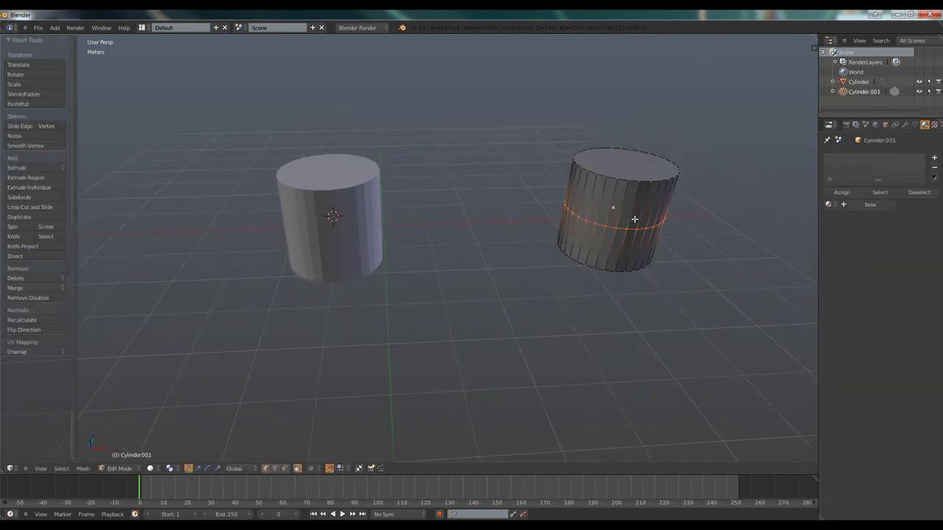
pyautogui.click(634, 218)
pyautogui.rightClick(648, 228)
pyautogui.press('s')
pyautogui.click(656, 236)
pyautogui.hotkey('ctrl', 'r')
pyautogui.click(680, 216)
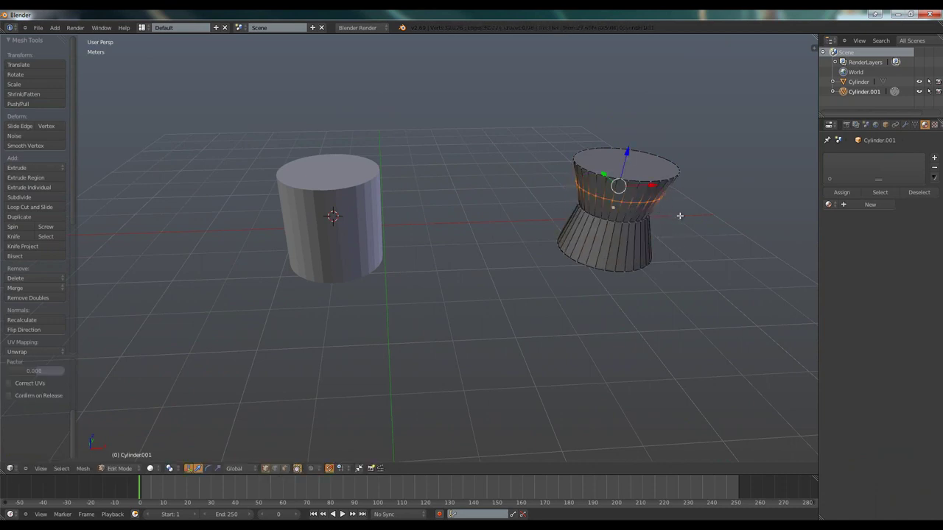
pyautogui.click(666, 211)
pyautogui.press('Tab')
# Step: Duplicate the plain cylinder twice and move both copies toward the back of the grid
pyautogui.rightClick(411, 278)
pyautogui.press('KP_Decimal')
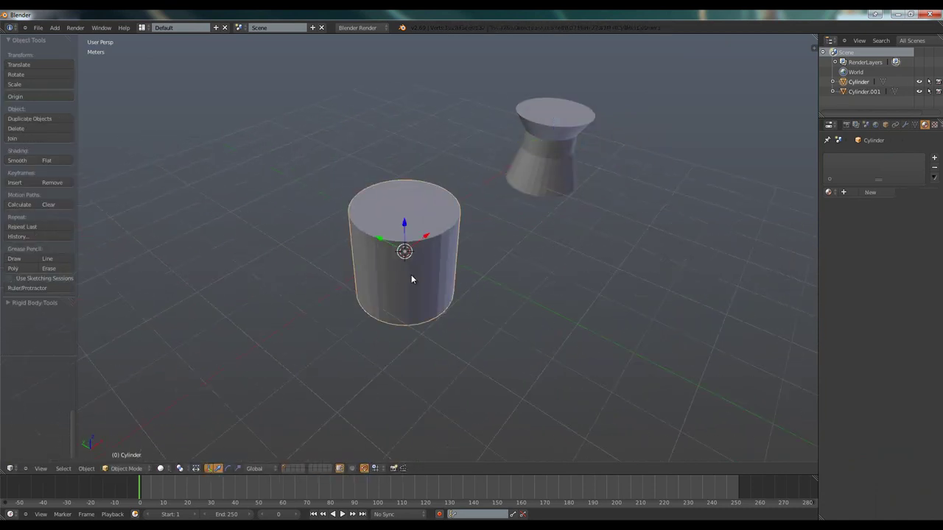
pyautogui.scroll(-4, 456, 271)
pyautogui.moveTo(504, 268); pyautogui.dragTo(448, 239, button='middle')
pyautogui.hotkey('shift', 'd')
pyautogui.rightClick(423, 256)
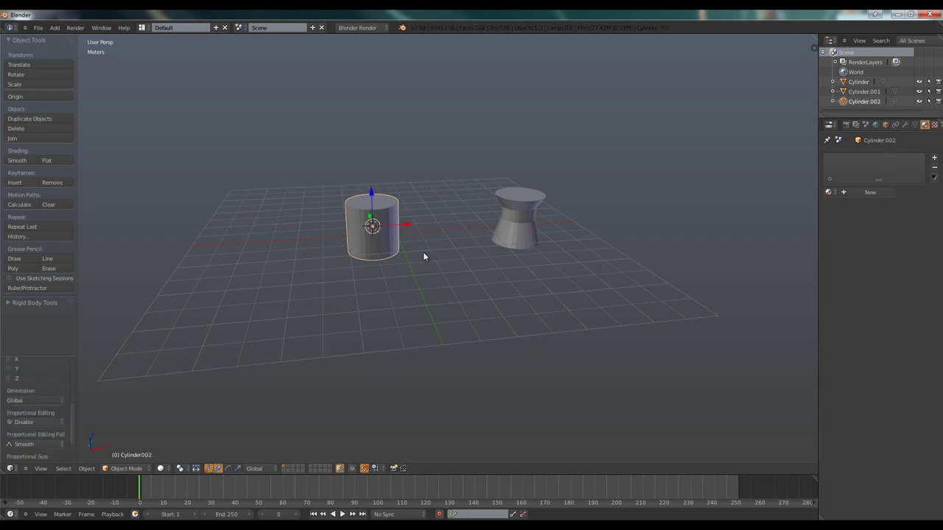
pyautogui.hotkey('shift', 'd')
pyautogui.click(295, 239)
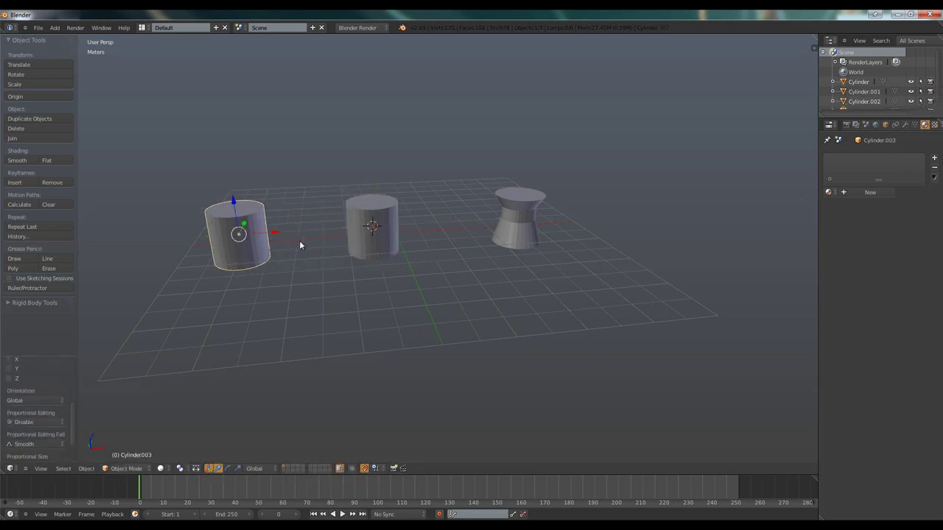
pyautogui.keyDown('shift'); pyautogui.rightClick(372, 232); pyautogui.keyUp('shift')
pyautogui.moveTo(372, 232); pyautogui.dragTo(290, 264, button='middle')
pyautogui.moveTo(313, 250); pyautogui.dragTo(250, 185)
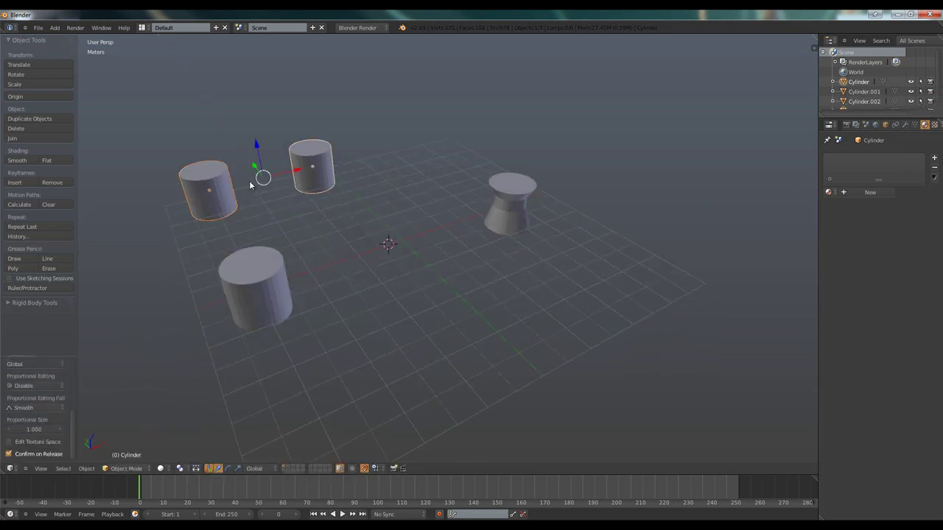
# Step: Copy the front cylinder along X to the grid centre
pyautogui.rightClick(287, 273)
pyautogui.hotkey('shift', 'd')
pyautogui.press('x')
pyautogui.click(422, 254)
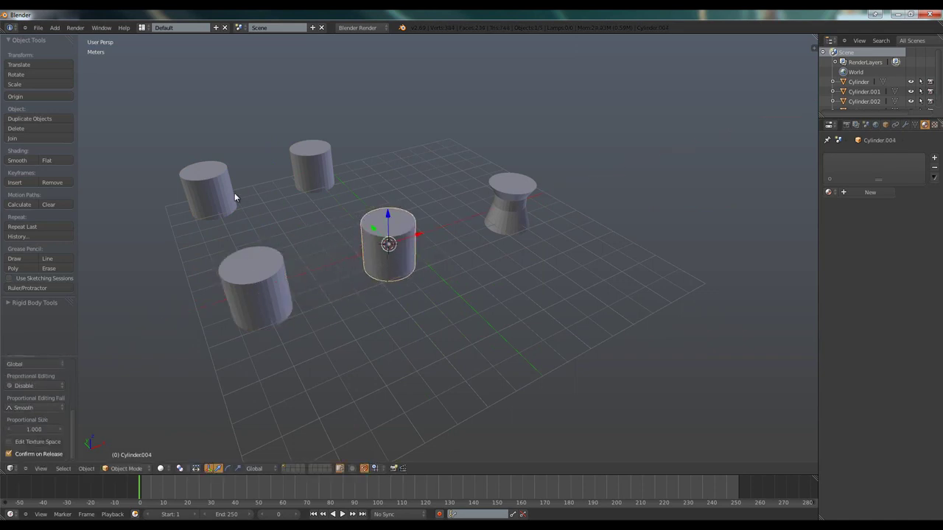
pyautogui.moveTo(235, 195); pyautogui.dragTo(300, 143, button='right')
pyautogui.press('Escape')
pyautogui.rightClick(312, 162)
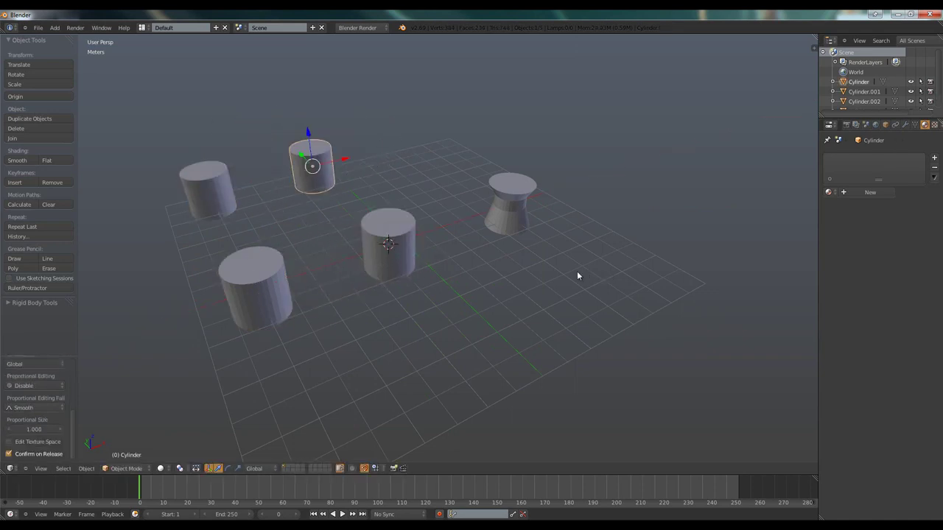
# Step: Show mesh data properties and inspect each cylinder's separate mesh
pyautogui.click(914, 124)
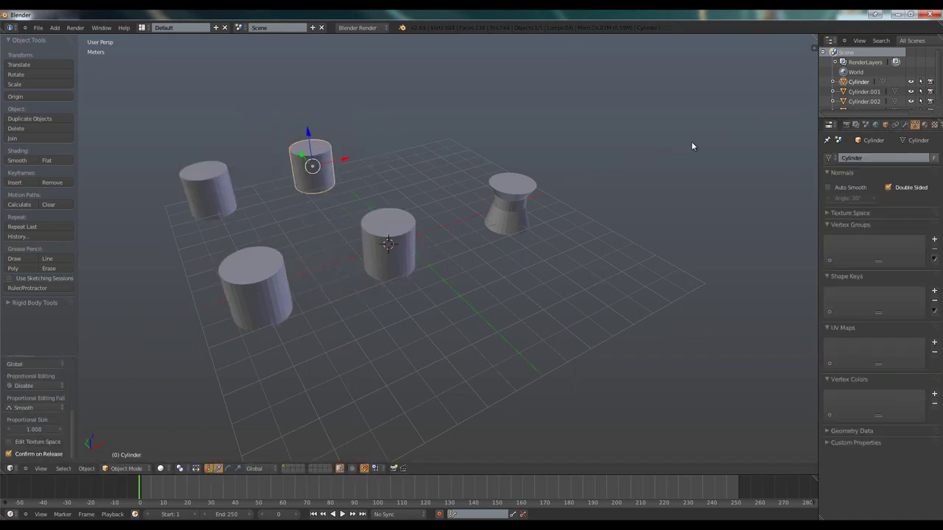
pyautogui.rightClick(230, 193)
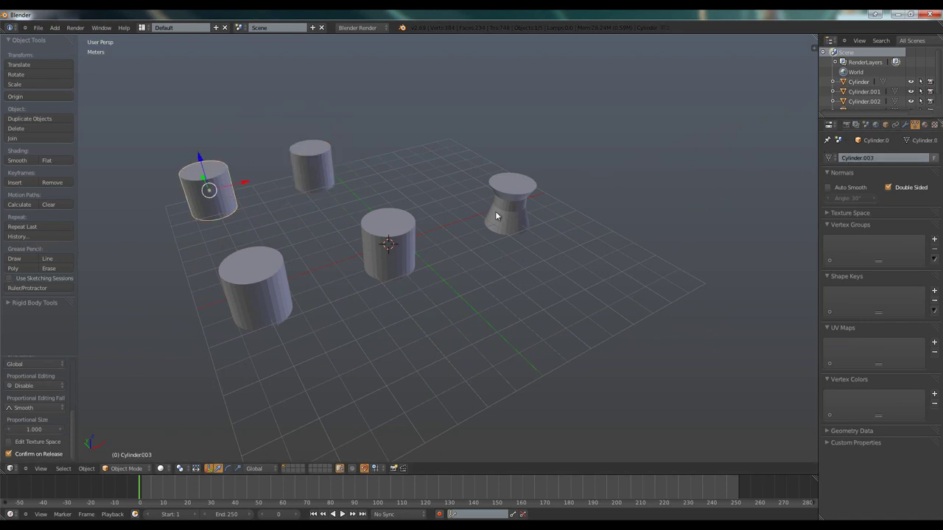
pyautogui.rightClick(256, 289)
pyautogui.rightClick(376, 254)
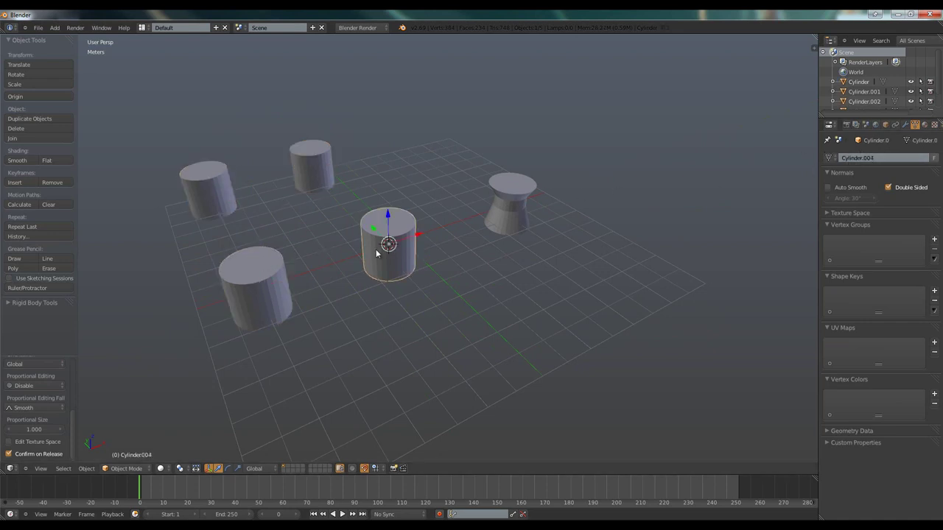
pyautogui.rightClick(507, 199)
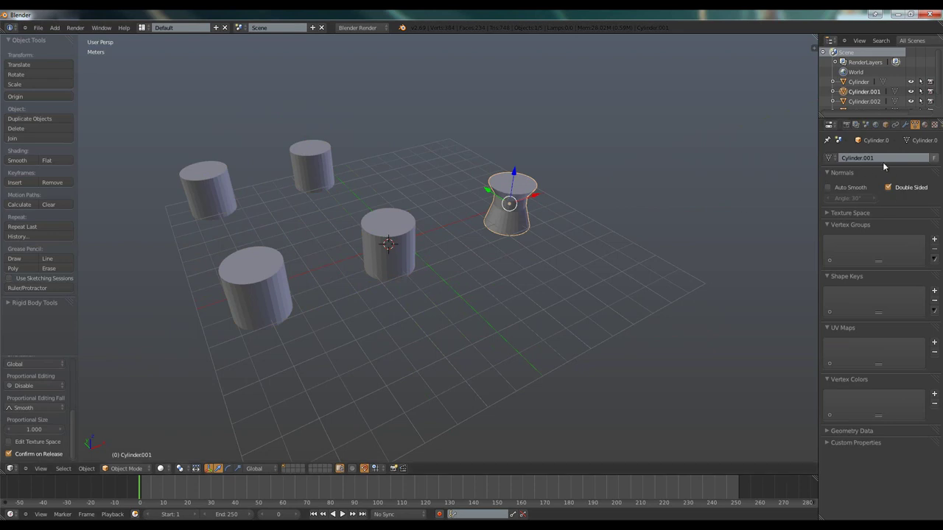
# Step: Select all five cylinders with the hourglass cylinder active
pyautogui.rightClick(311, 165)
pyautogui.keyDown('shift'); pyautogui.rightClick(221, 184); pyautogui.keyUp('shift')
pyautogui.keyDown('shift'); pyautogui.rightClick(257, 289); pyautogui.keyUp('shift')
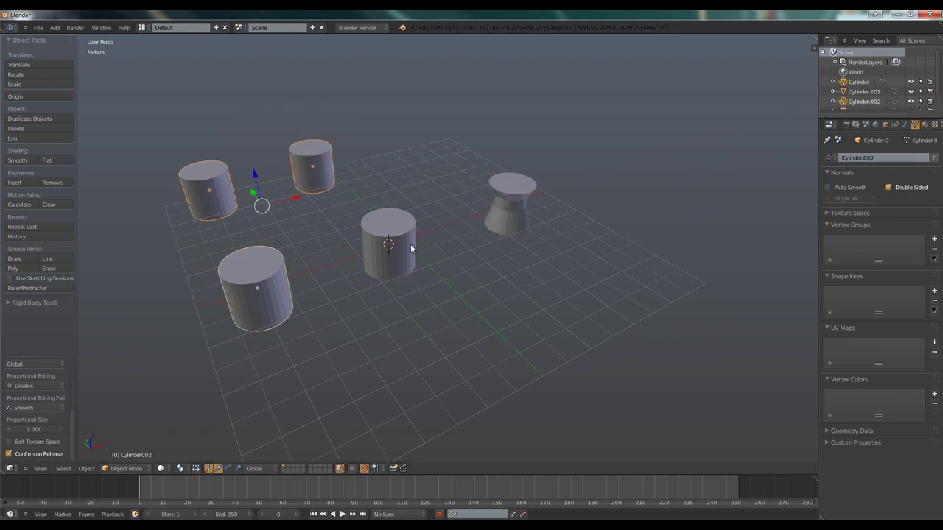
pyautogui.keyDown('shift'); pyautogui.rightClick(388, 243); pyautogui.keyUp('shift')
pyautogui.keyDown('shift'); pyautogui.rightClick(509, 218); pyautogui.keyUp('shift')
# Step: Apply Datablock Tools > Set as Instance, then select cylinders to confirm the shared hourglass mesh
pyautogui.click(86, 469)
pyautogui.moveTo(108, 170)
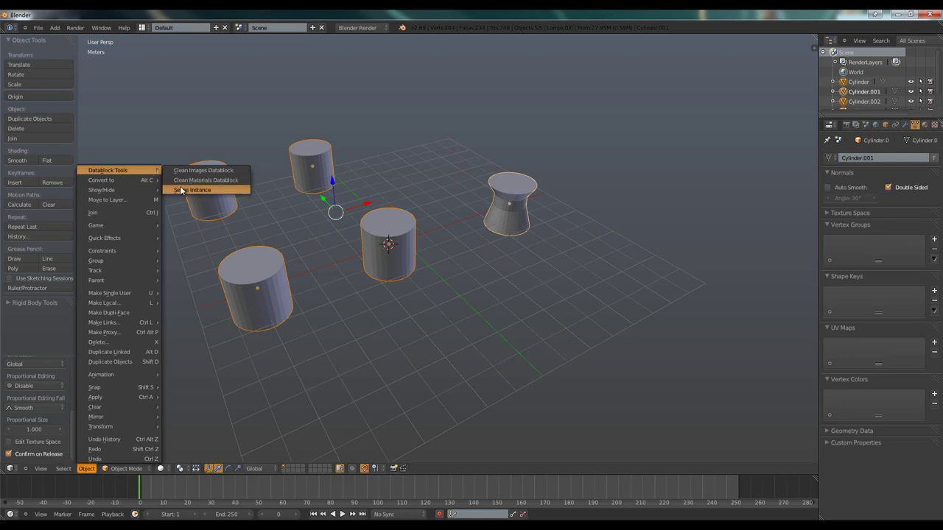
pyautogui.click(198, 190)
pyautogui.rightClick(302, 332)
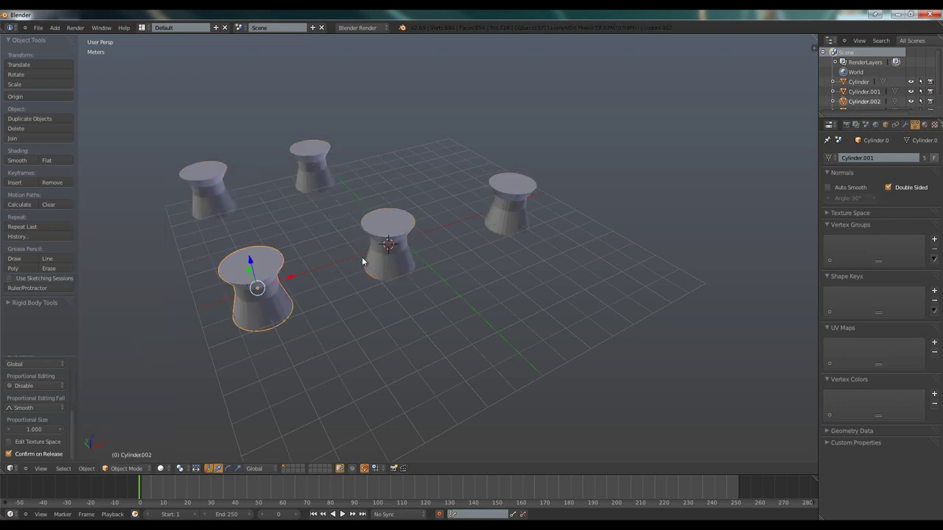
pyautogui.rightClick(369, 250)
pyautogui.rightClick(492, 208)
pyautogui.rightClick(369, 250)
pyautogui.rightClick(251, 287)
pyautogui.rightClick(206, 193)
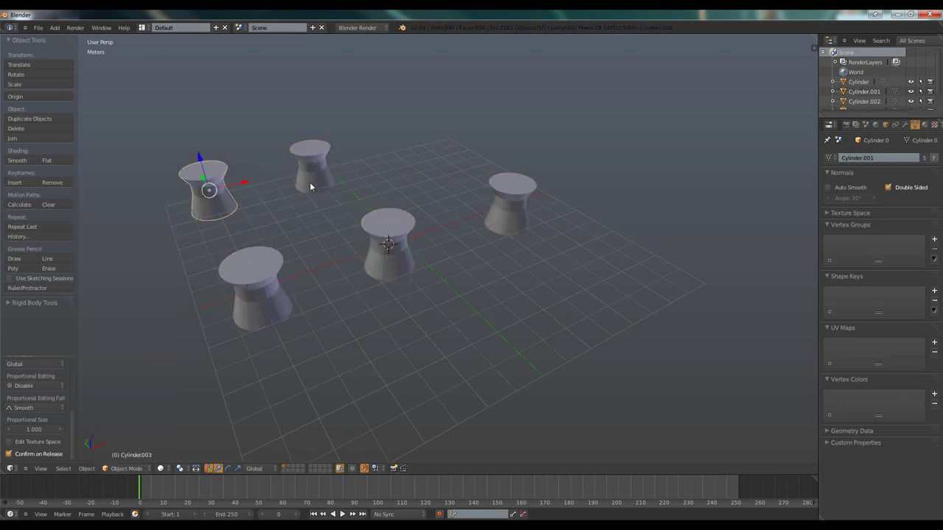
pyautogui.rightClick(310, 181)
pyautogui.keyDown('shift'); pyautogui.rightClick(390, 249); pyautogui.keyUp('shift')
pyautogui.keyDown('shift'); pyautogui.rightClick(242, 250); pyautogui.keyUp('shift')
pyautogui.keyDown('shift'); pyautogui.rightClick(234, 213); pyautogui.keyUp('shift')
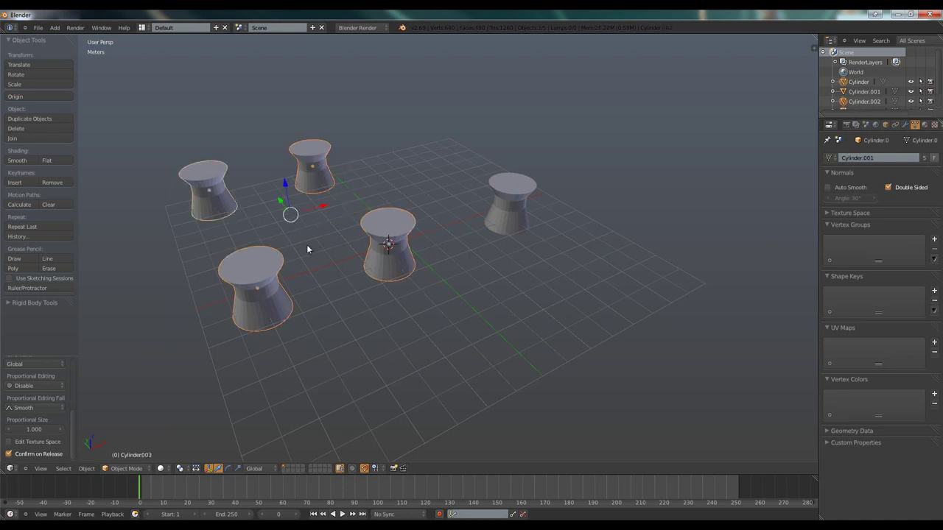
# Step: Inspect the shared middle edge loop on the right cylinder in Edit Mode
pyautogui.moveTo(308, 249); pyautogui.dragTo(385, 236, button='middle')
pyautogui.rightClick(499, 214)
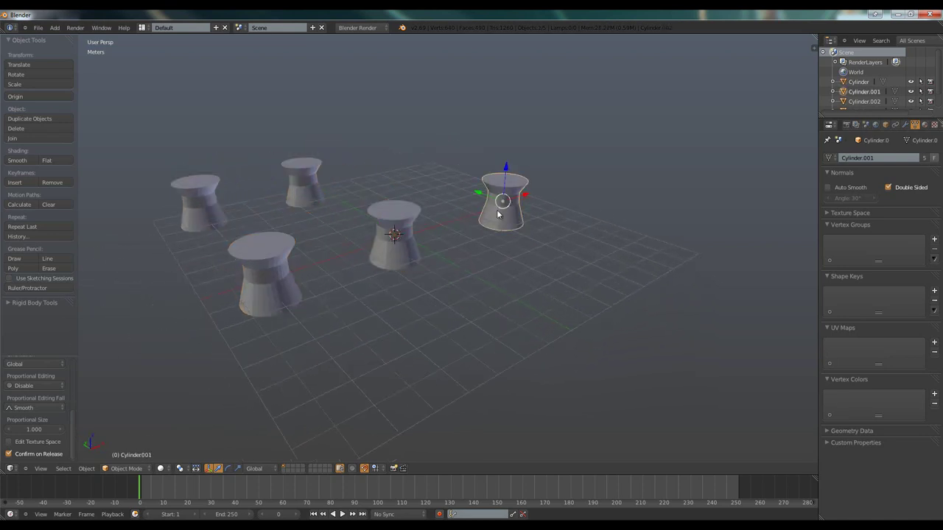
pyautogui.press('Tab')
pyautogui.moveTo(539, 218); pyautogui.dragTo(478, 218, button='middle')
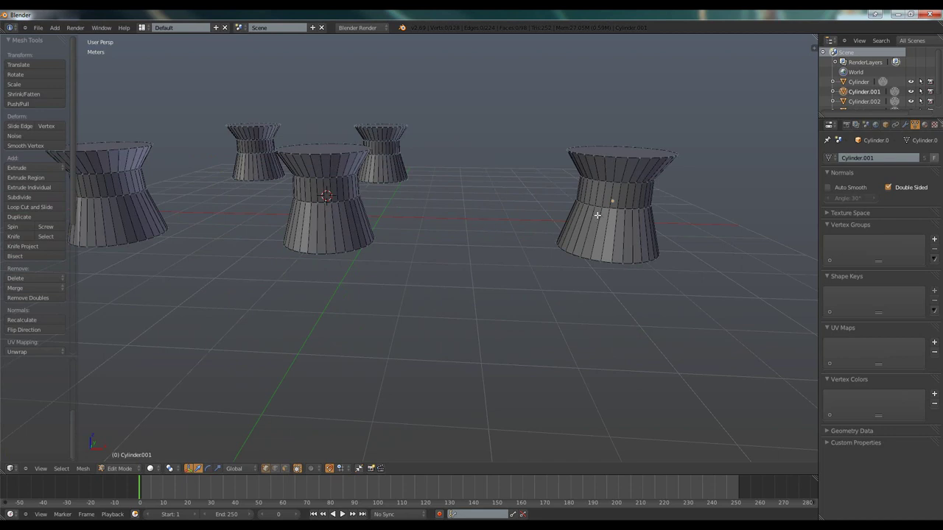
pyautogui.keyDown('alt'); pyautogui.rightClick(597, 214); pyautogui.keyUp('alt')
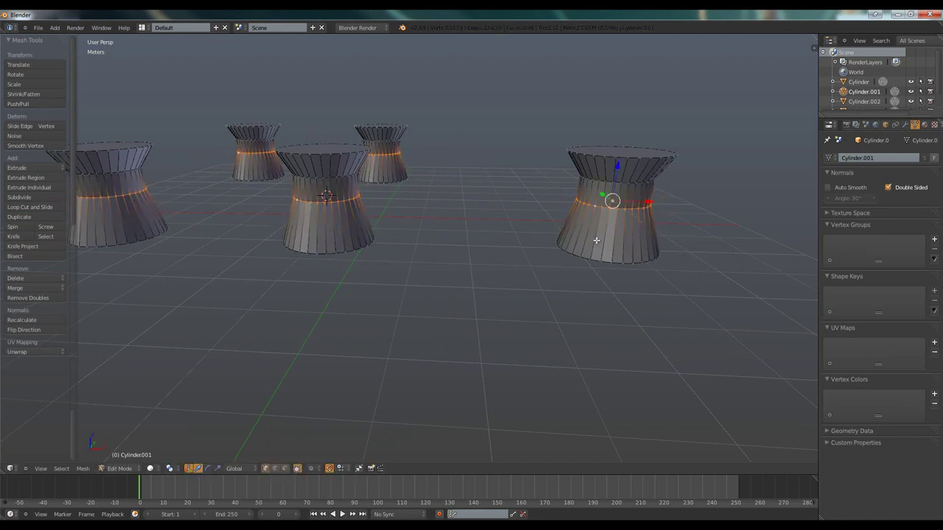
pyautogui.moveTo(597, 240)
pyautogui.mouseDown(button='middle')
pyautogui.moveTo(564, 246)
pyautogui.moveTo(486, 224)
pyautogui.mouseUp(button='middle')
pyautogui.press('Tab')
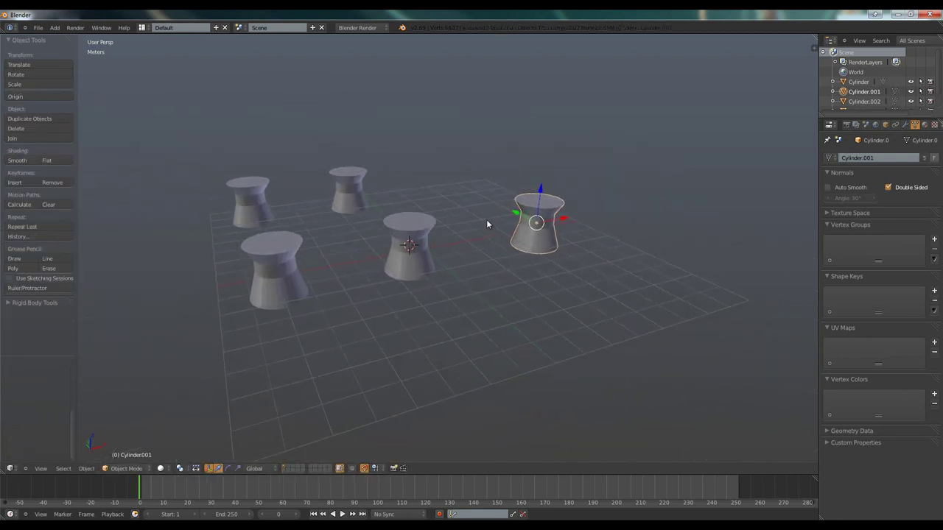
# Step: Select all five cylinders and delete them
pyautogui.click(508, 249)
pyautogui.press('a')
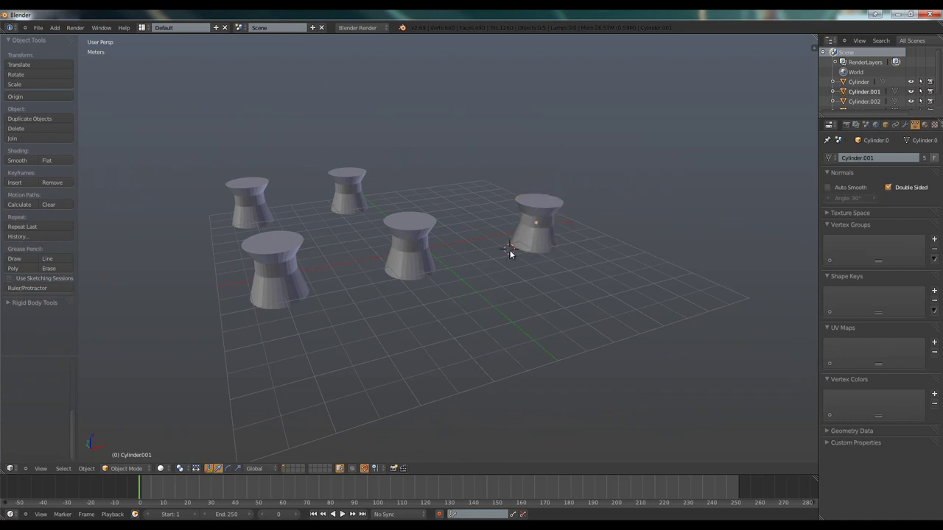
pyautogui.rightClick(541, 225)
pyautogui.keyDown('shift'); pyautogui.rightClick(413, 249); pyautogui.keyUp('shift')
pyautogui.keyDown('shift'); pyautogui.rightClick(274, 265); pyautogui.keyUp('shift')
pyautogui.keyDown('shift'); pyautogui.rightClick(262, 208); pyautogui.keyUp('shift')
pyautogui.keyDown('shift'); pyautogui.rightClick(328, 193); pyautogui.keyUp('shift')
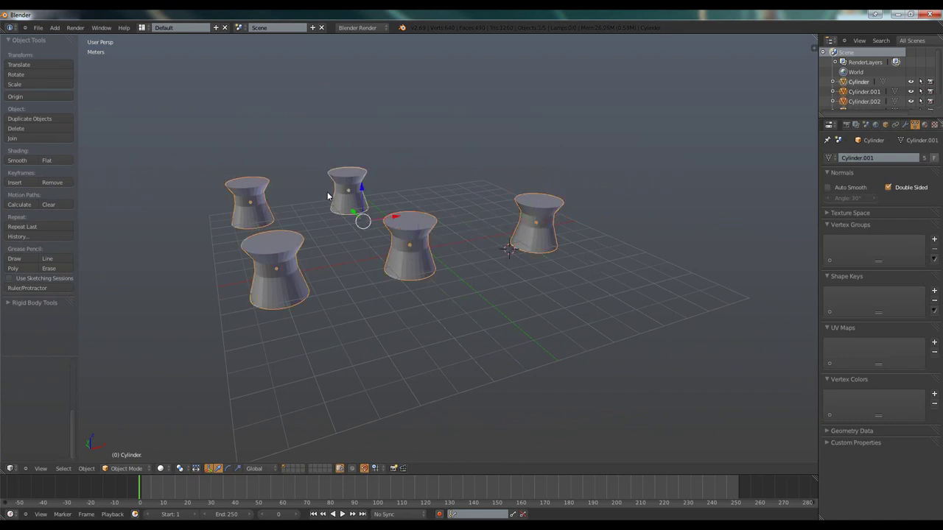
pyautogui.press('Delete')
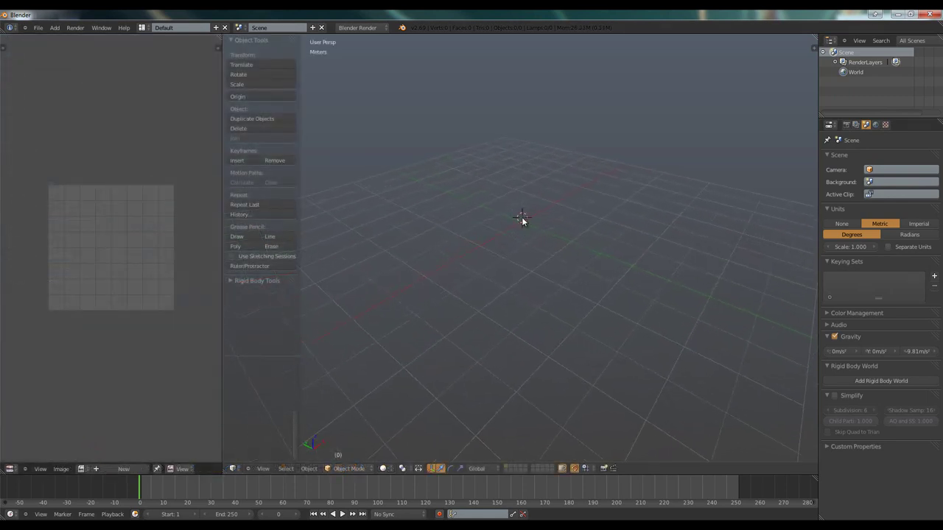
# Step: Paste a copy of the textured cube and inspect its image list in Edit Mode
pyautogui.hotkey('ctrl', 'v')
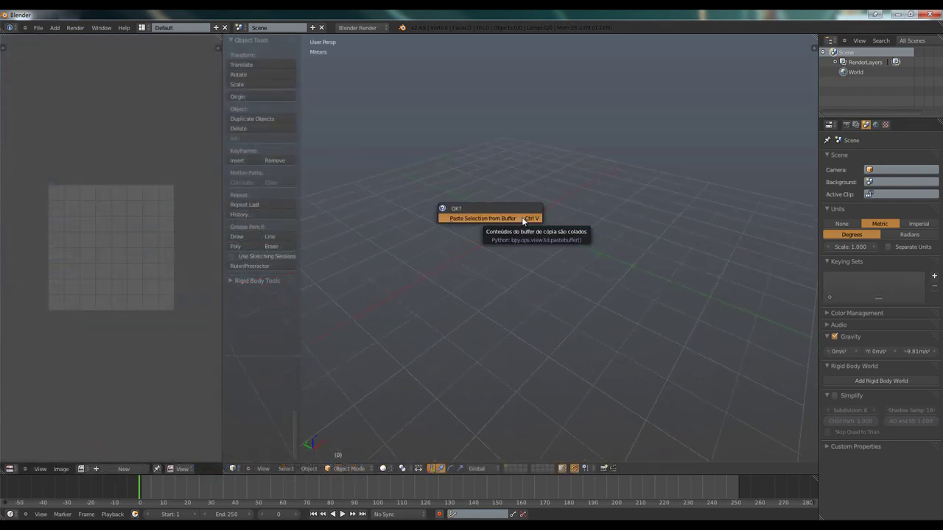
pyautogui.click(508, 218)
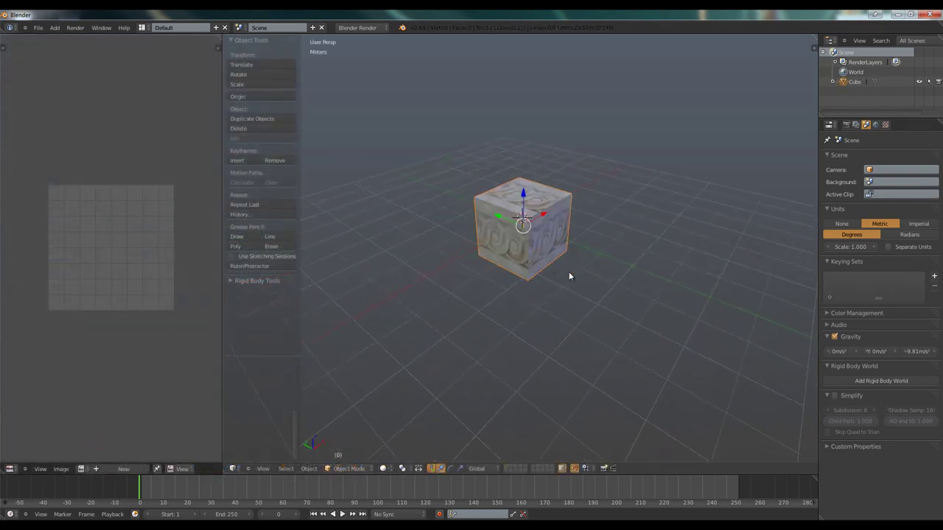
pyautogui.rightClick(541, 239)
pyautogui.press('Tab')
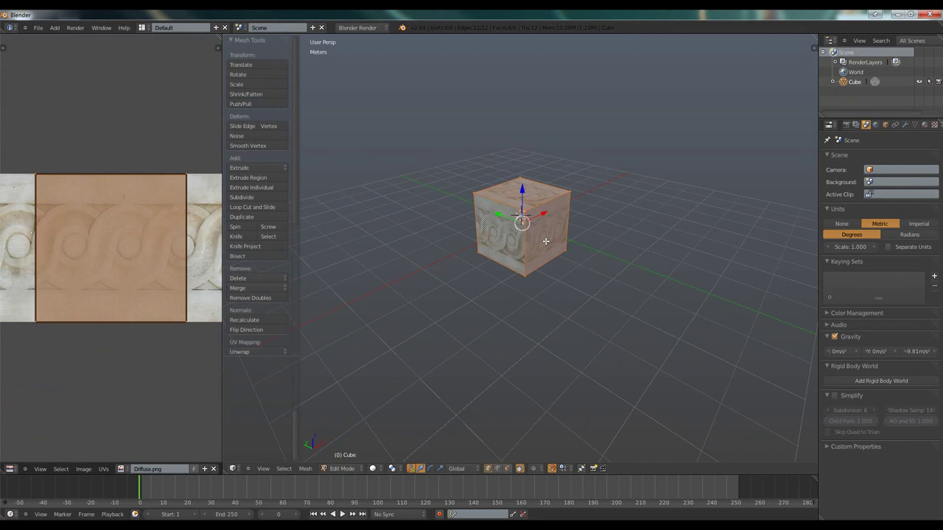
pyautogui.click(148, 470)
pyautogui.press('a')
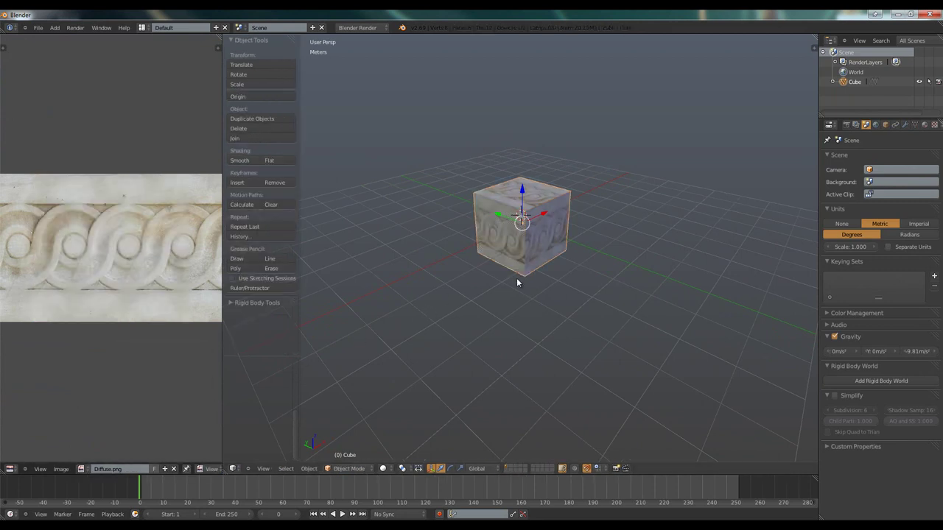
# Step: Place the 3D cursor right of the cube and set the second cube further back
pyautogui.click(648, 251)
pyautogui.press('Tab')
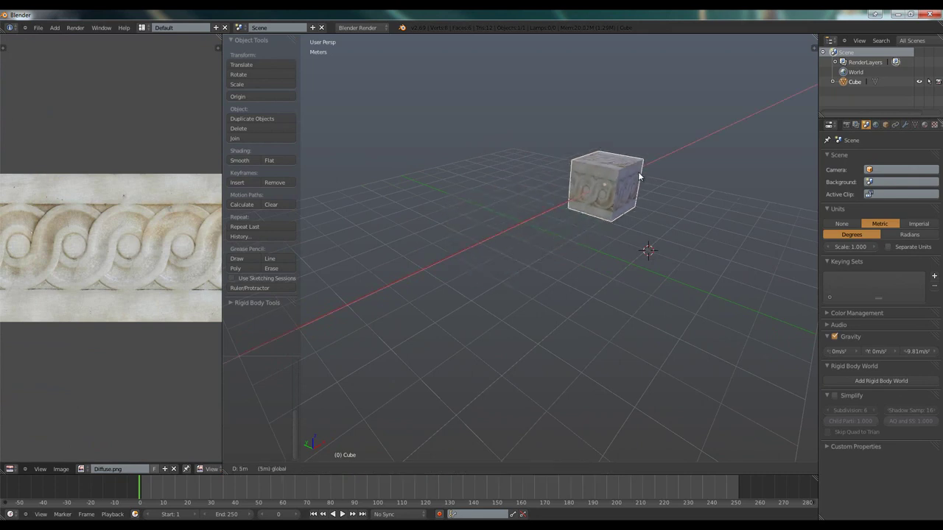
pyautogui.click(612, 215)
pyautogui.click(612, 215)
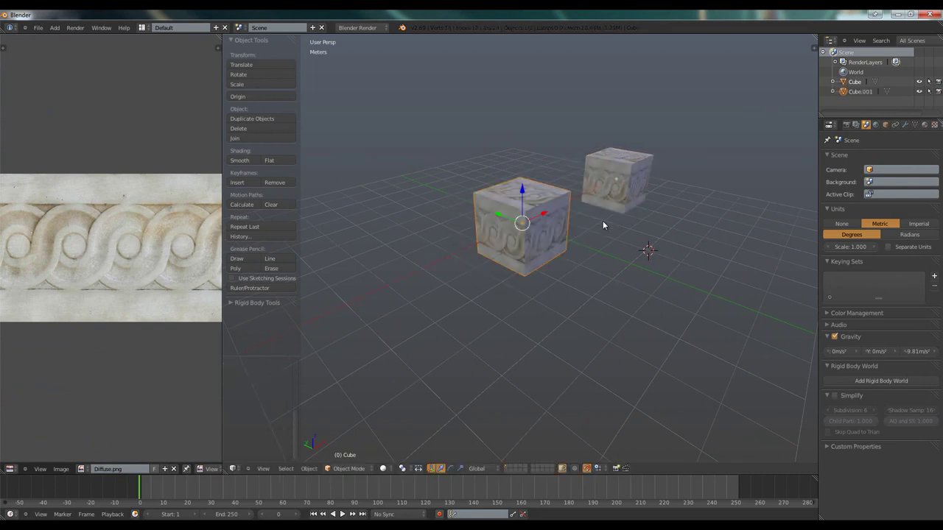
# Step: Assign Diffuse.png.001 to the front cube's faces, then paste another cube copy
pyautogui.rightClick(534, 232)
pyautogui.press('Tab')
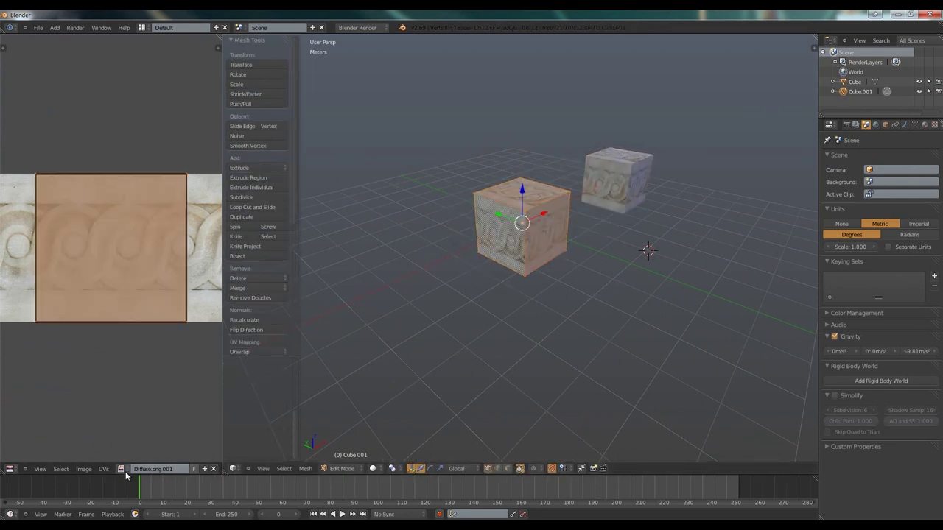
pyautogui.click(126, 472)
pyautogui.click(168, 374)
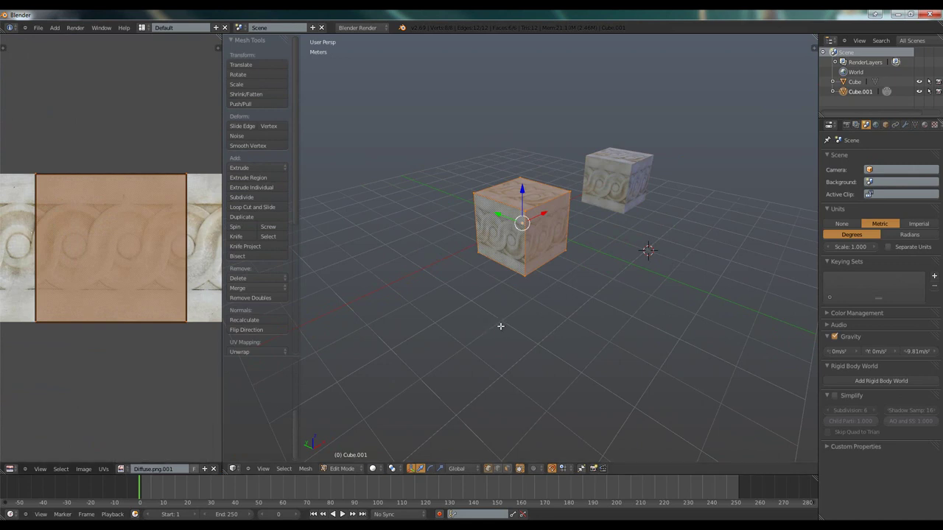
pyautogui.press('Tab')
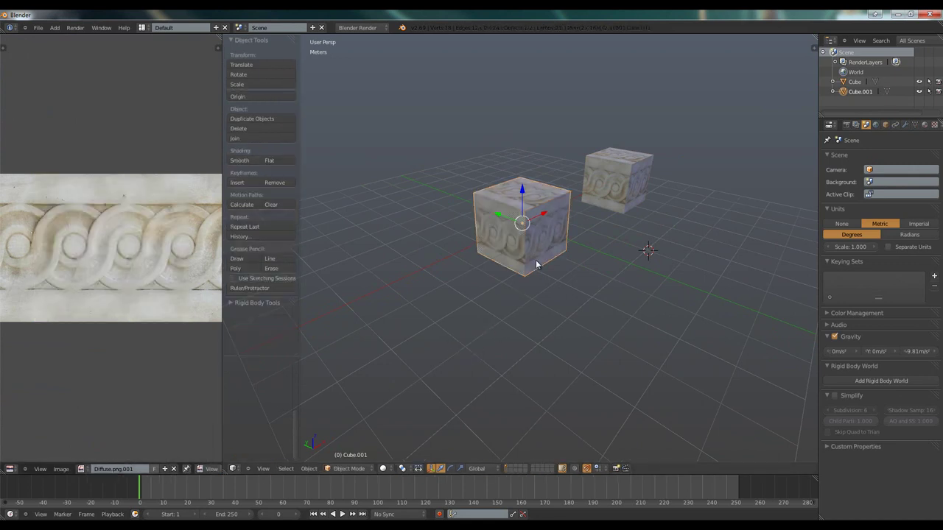
pyautogui.hotkey('ctrl', 'v')
pyautogui.click(571, 230)
# Step: Move the pasted cube to the front left and check its available images
pyautogui.moveTo(539, 214); pyautogui.dragTo(402, 265)
pyautogui.moveTo(515, 286)
pyautogui.mouseDown(button='middle')
pyautogui.moveTo(500, 276)
pyautogui.moveTo(538, 269)
pyautogui.mouseUp(button='middle')
pyautogui.press('Tab')
pyautogui.press('Tab')
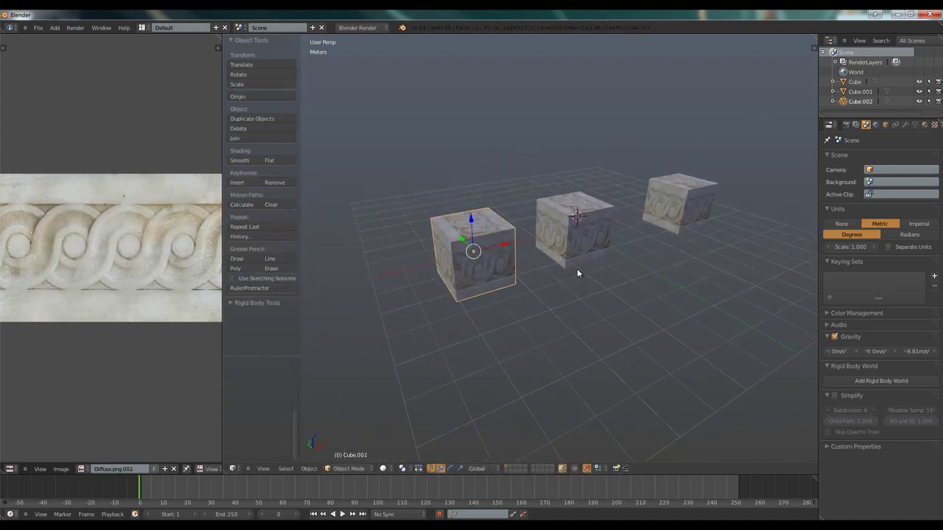
pyautogui.click(84, 469)
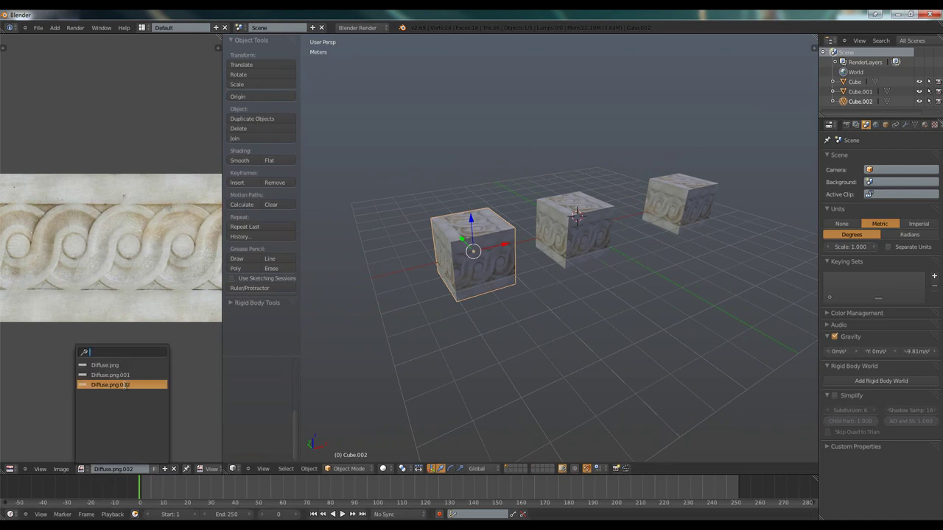
pyautogui.press('Return')
pyautogui.press('Tab')
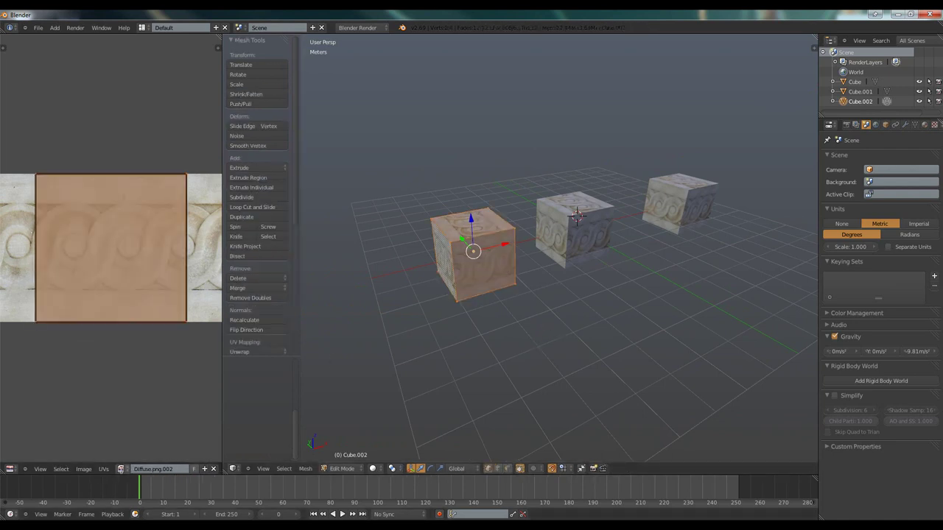
pyautogui.click(120, 469)
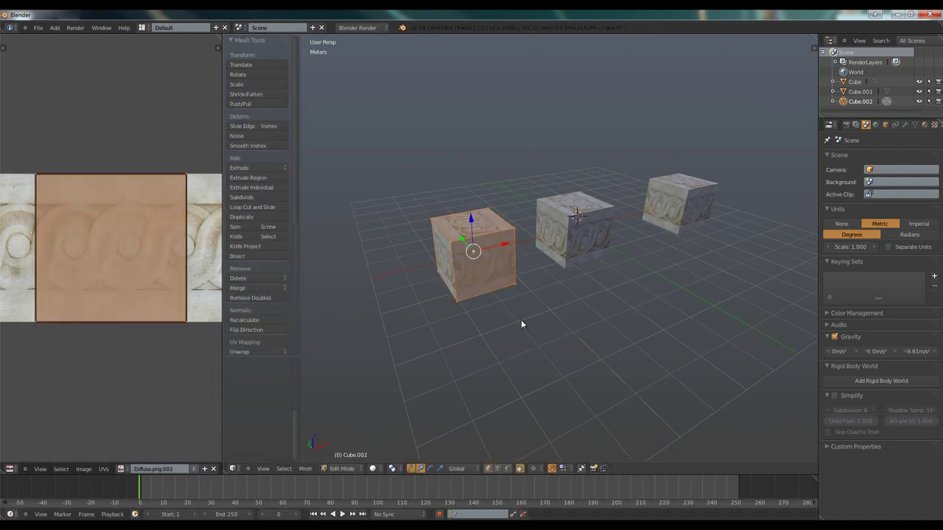
pyautogui.press('Tab')
# Step: Duplicate the middle cube and slide the copy along Y to the right of the row
pyautogui.rightClick(606, 256)
pyautogui.press('a')
pyautogui.click(633, 271)
pyautogui.moveTo(633, 271)
pyautogui.mouseDown(button='middle')
pyautogui.moveTo(590, 271)
pyautogui.moveTo(663, 280)
pyautogui.mouseUp(button='middle')
pyautogui.hotkey('shift', 'd')
pyautogui.press('y')
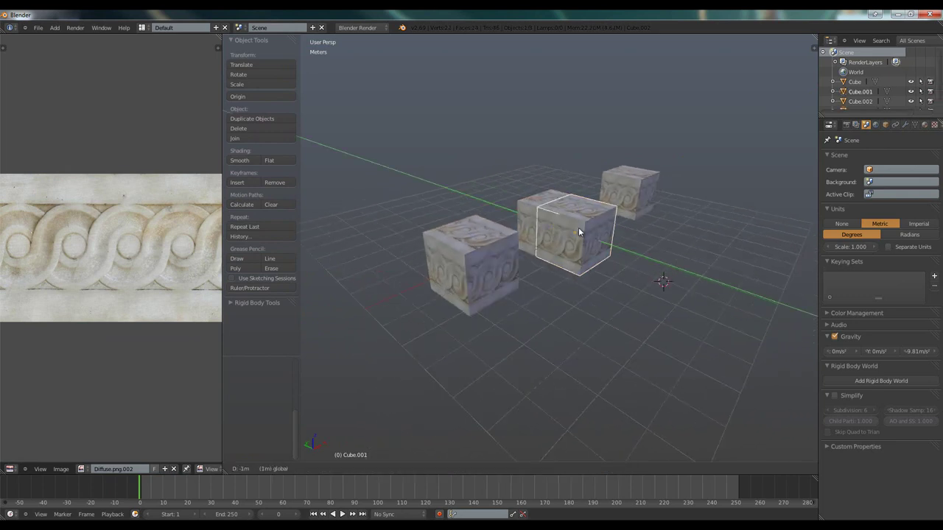
pyautogui.click(655, 248)
# Step: Confirm the new copy uses Diffuse.png.003, then reselect the middle cube
pyautogui.press('Tab')
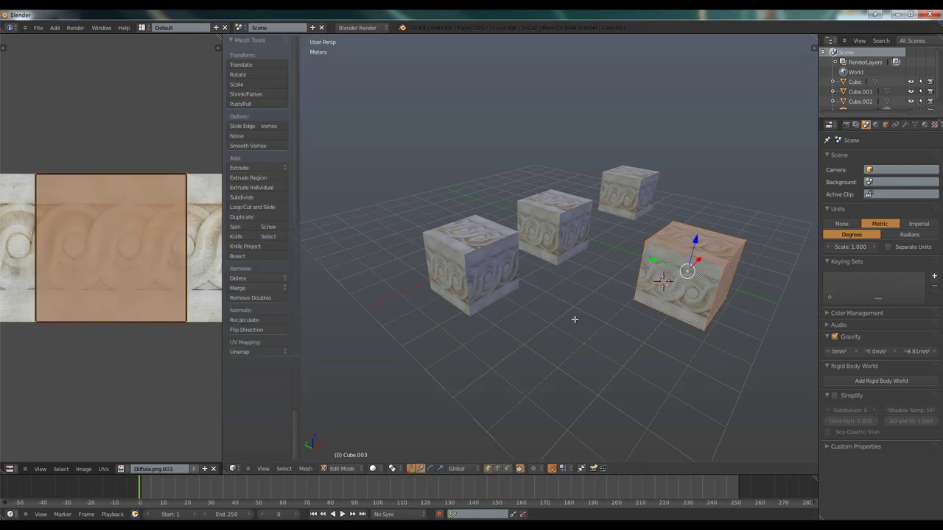
pyautogui.click(122, 470)
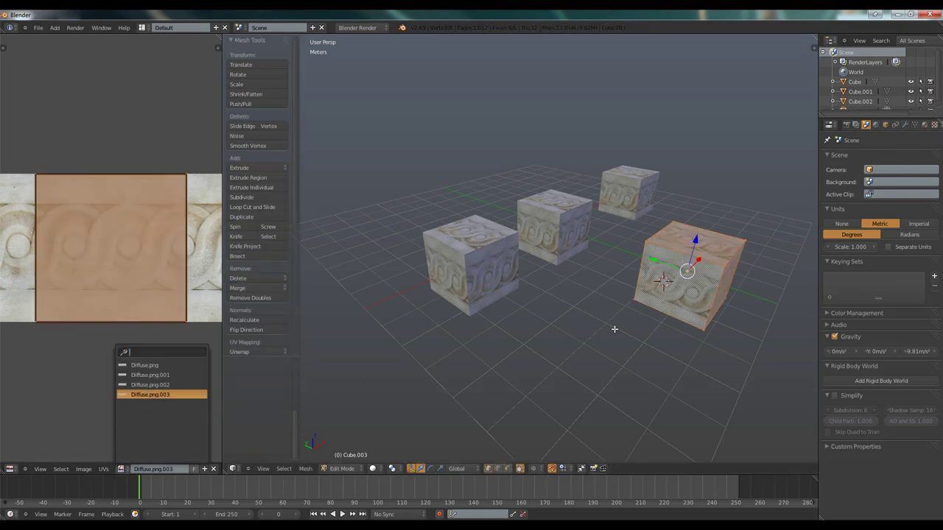
pyautogui.press('Tab')
pyautogui.keyDown('alt'); pyautogui.rightClick(578, 270); pyautogui.keyUp('alt')
pyautogui.click(608, 274)
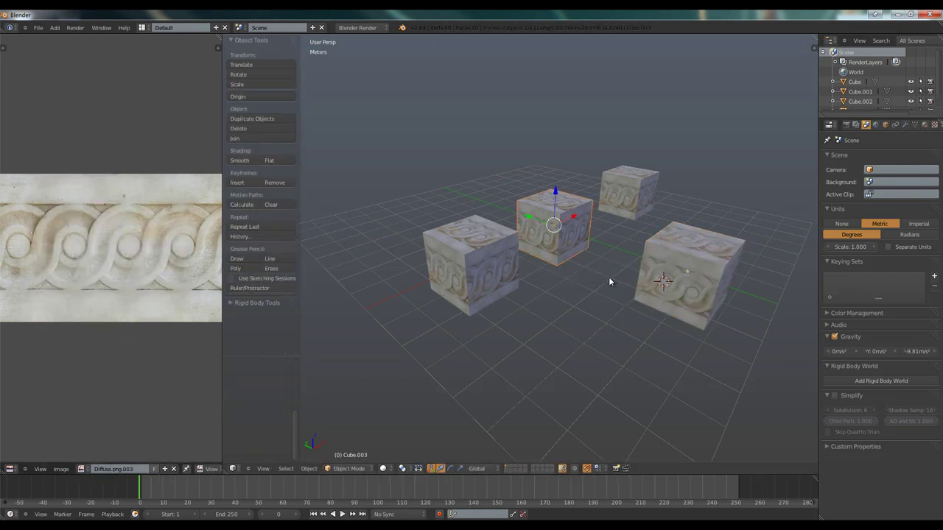
# Step: Place one cube at the back left and paste another at the back right
pyautogui.hotkey('shift', 'd')
pyautogui.click(440, 170)
pyautogui.hotkey('ctrl', 'v')
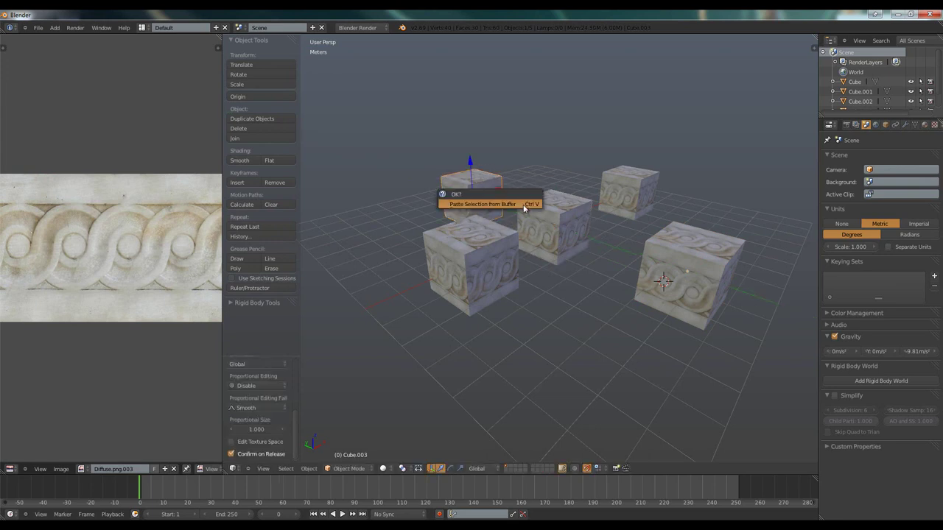
pyautogui.click(524, 204)
pyautogui.press('g')
pyautogui.click(714, 171)
# Step: Paste two more cubes, moving them to the far back left and front left
pyautogui.hotkey('ctrl', 'v')
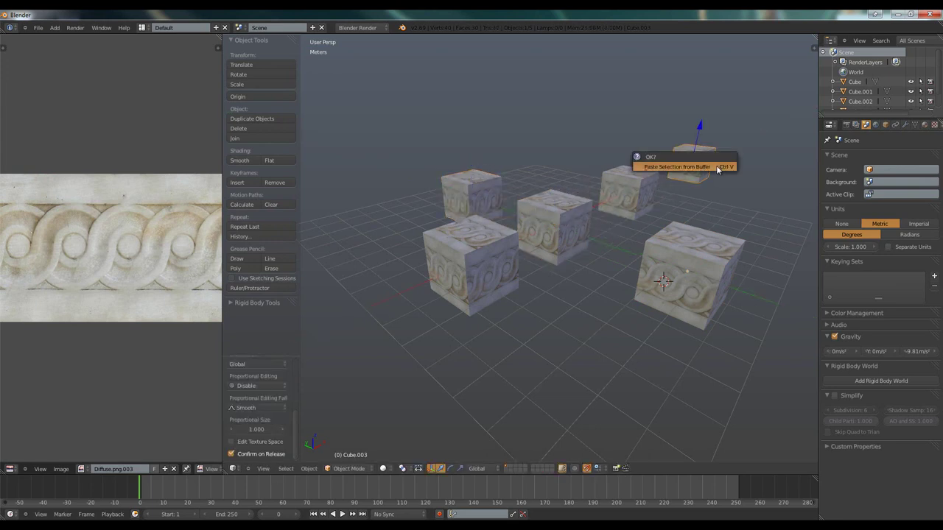
pyautogui.click(718, 167)
pyautogui.press('g')
pyautogui.click(381, 171)
pyautogui.hotkey('ctrl', 'v')
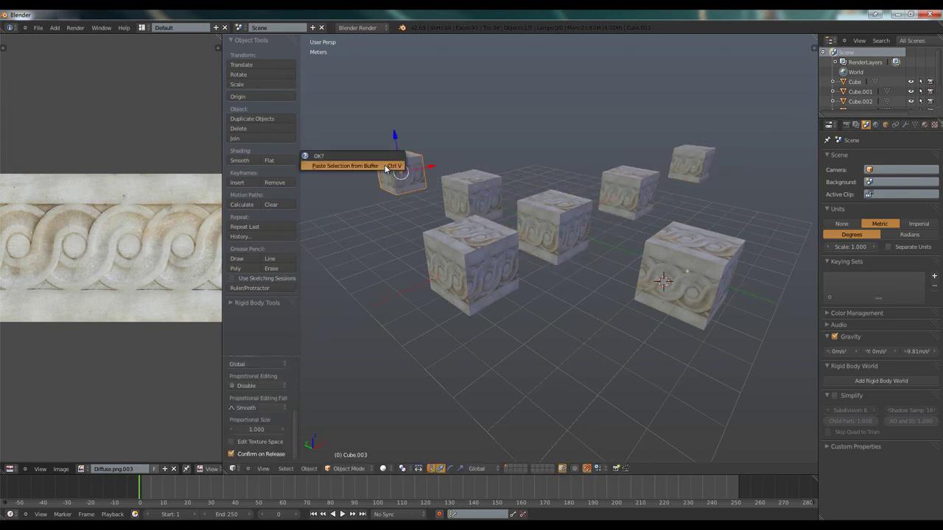
pyautogui.click(386, 163)
pyautogui.press('g')
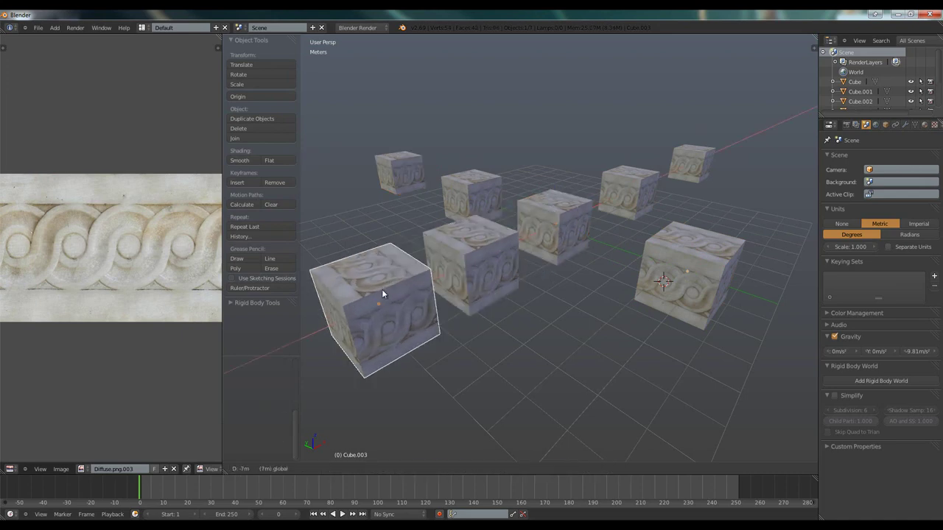
pyautogui.click(382, 288)
# Step: Duplicate a cube along Y to the front right and nudge the front-left cube further left
pyautogui.scroll(-4, 479, 302)
pyautogui.hotkey('shift', 'd')
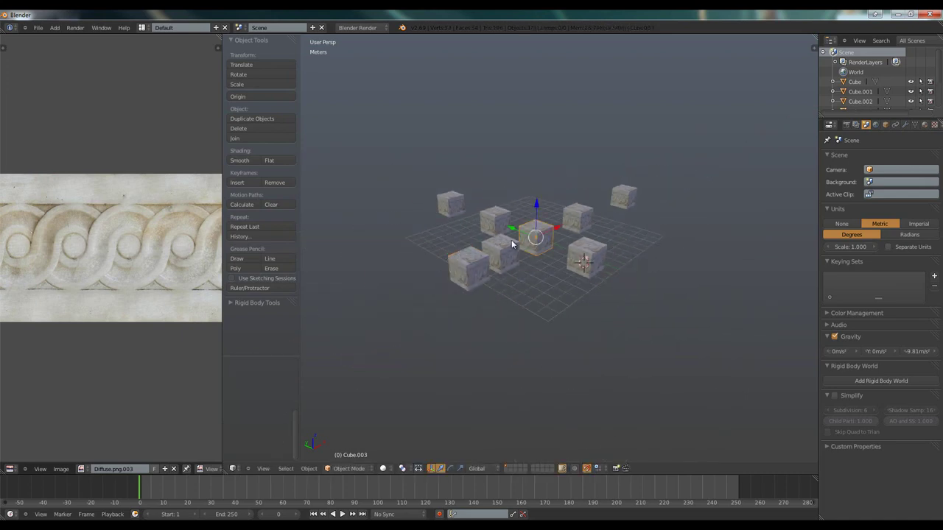
pyautogui.press('y')
pyautogui.click(628, 277)
pyautogui.scroll(1, 628, 288)
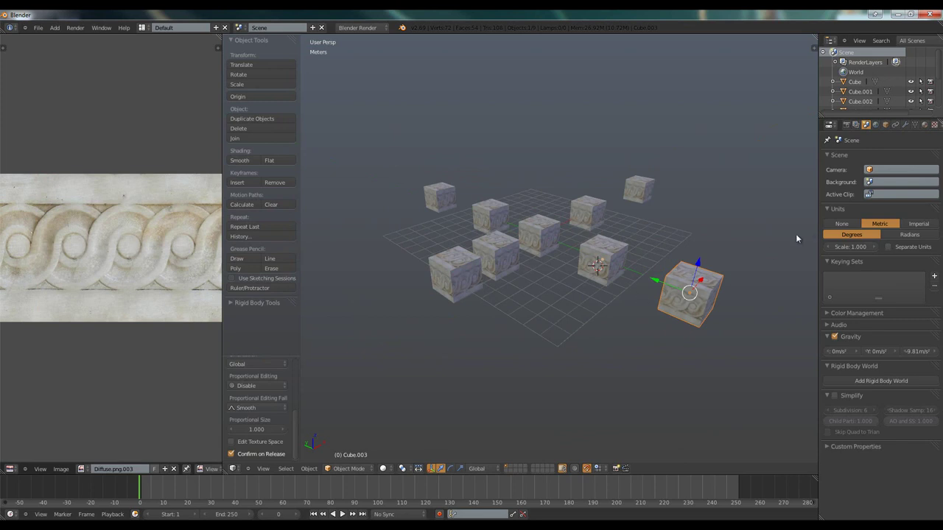
pyautogui.rightClick(454, 272)
pyautogui.press('g')
pyautogui.click(440, 281)
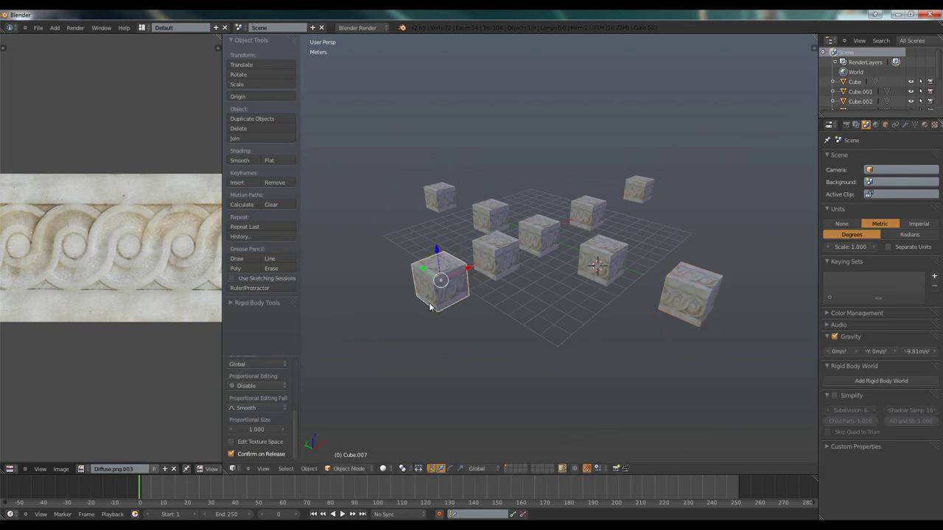
# Step: Check the list of Diffuse.png copies and add all nine cubes to the selection
pyautogui.click(81, 469)
pyautogui.keyDown('shift'); pyautogui.rightClick(691, 294); pyautogui.keyUp('shift')
pyautogui.keyDown('shift'); pyautogui.rightClick(602, 258); pyautogui.keyUp('shift')
pyautogui.keyDown('shift'); pyautogui.rightClick(496, 255); pyautogui.keyUp('shift')
pyautogui.keyDown('shift'); pyautogui.rightClick(539, 235); pyautogui.keyUp('shift')
pyautogui.keyDown('shift'); pyautogui.rightClick(587, 212); pyautogui.keyUp('shift')
pyautogui.keyDown('shift'); pyautogui.rightClick(475, 211); pyautogui.keyUp('shift')
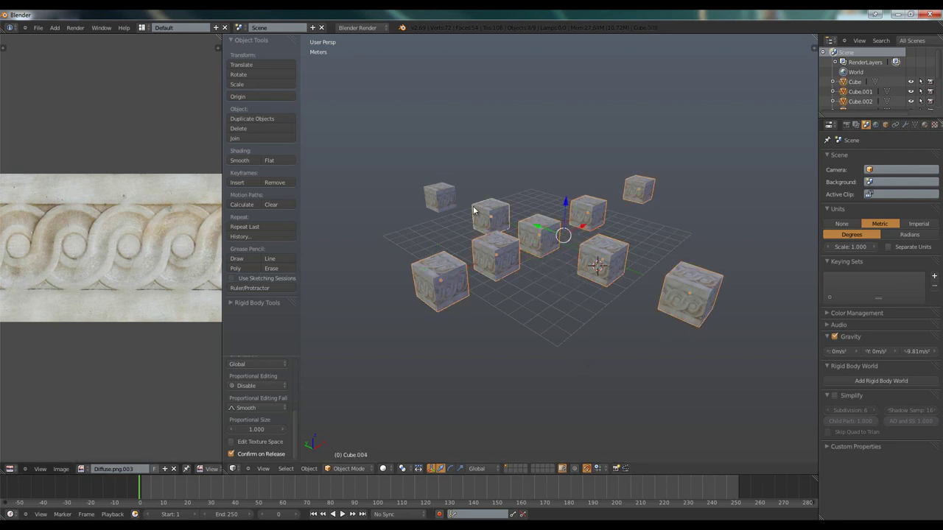
pyautogui.keyDown('shift'); pyautogui.rightClick(439, 198); pyautogui.keyUp('shift')
pyautogui.click(309, 469)
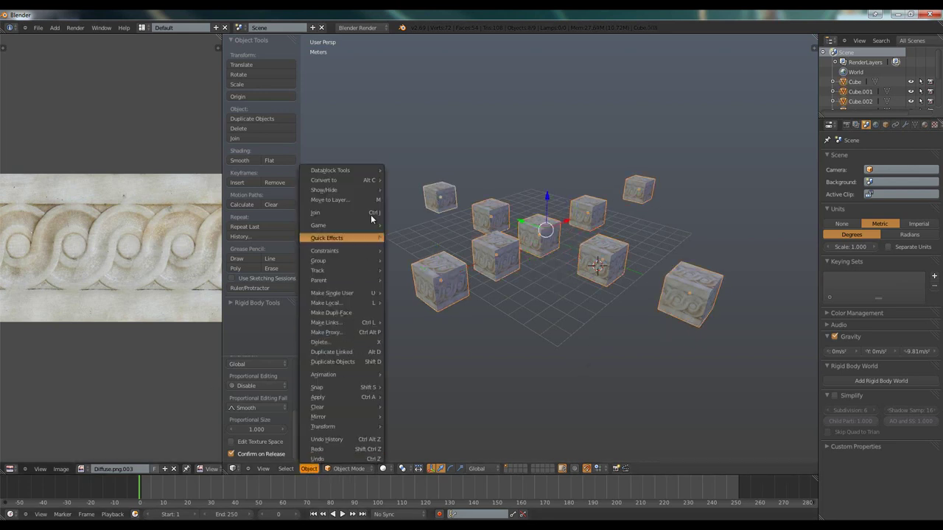
pyautogui.moveTo(330, 170)
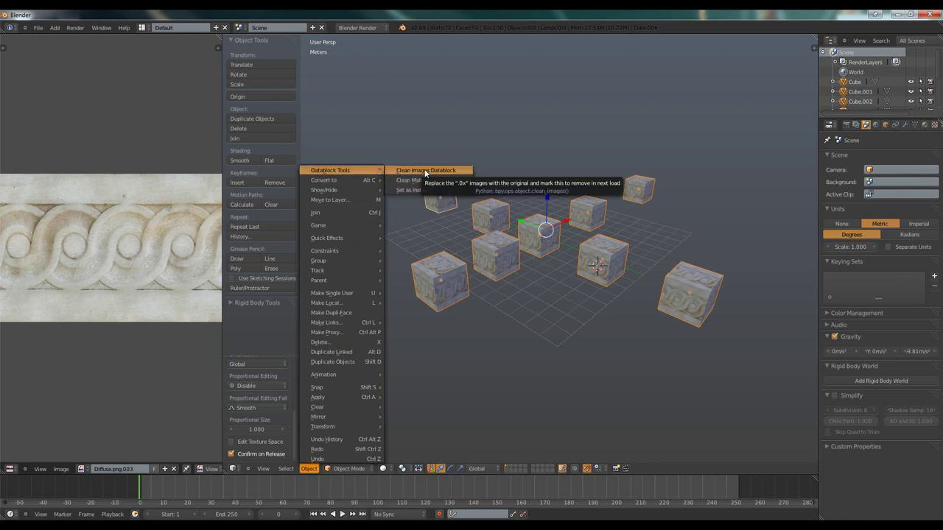
# Step: Run Clean Images Datablock to swap the .00x copies for Diffuse.png, then check one cube
pyautogui.click(425, 172)
pyautogui.click(498, 272)
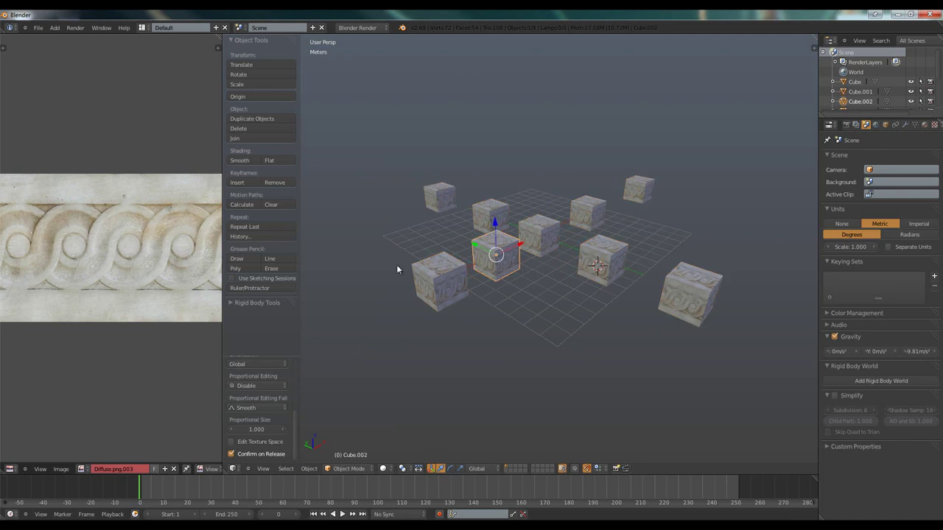
pyautogui.click(84, 469)
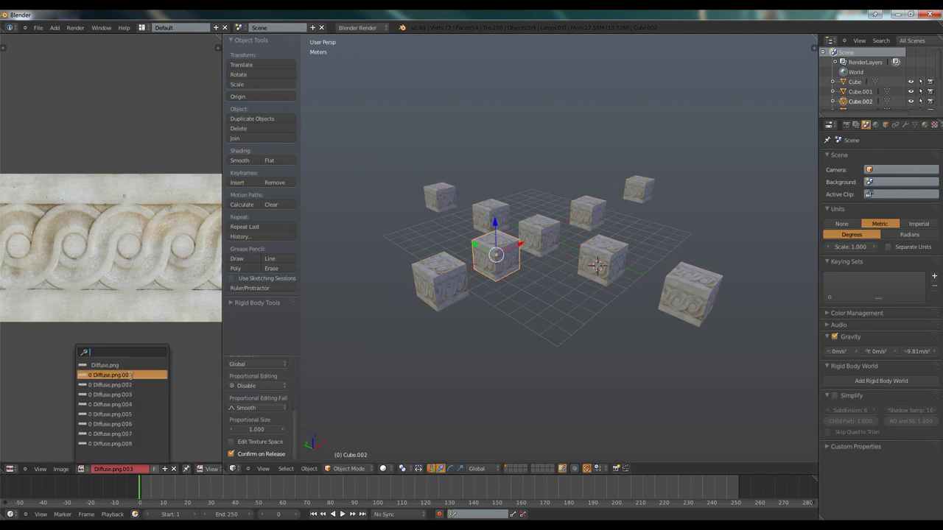
pyautogui.press('Tab')
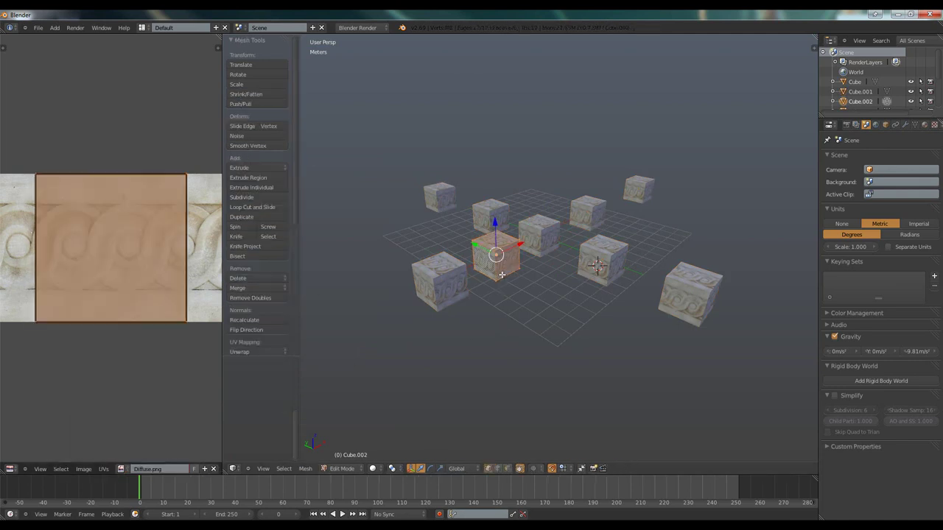
pyautogui.press('Tab')
# Step: Confirm the middle and front-right cubes now show Diffuse.png in Edit Mode
pyautogui.rightClick(547, 238)
pyautogui.press('Tab')
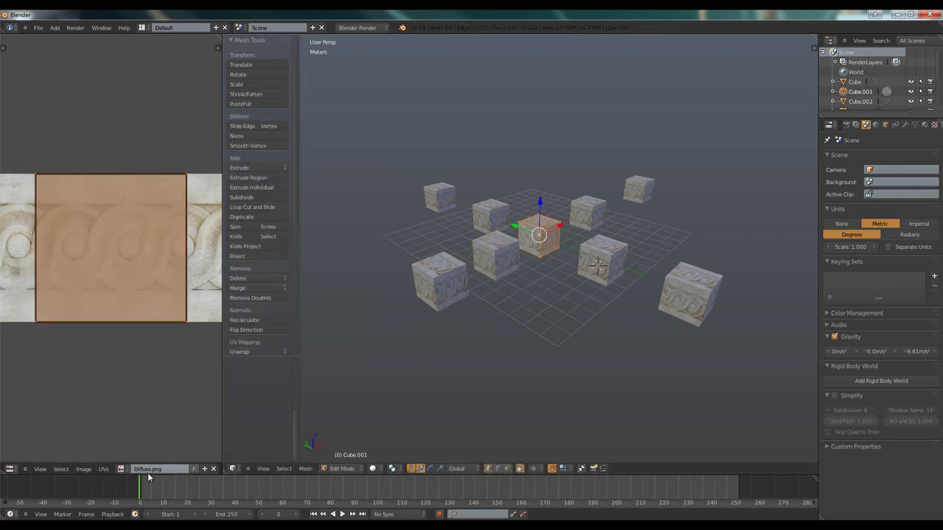
pyautogui.press('Tab')
pyautogui.rightClick(613, 263)
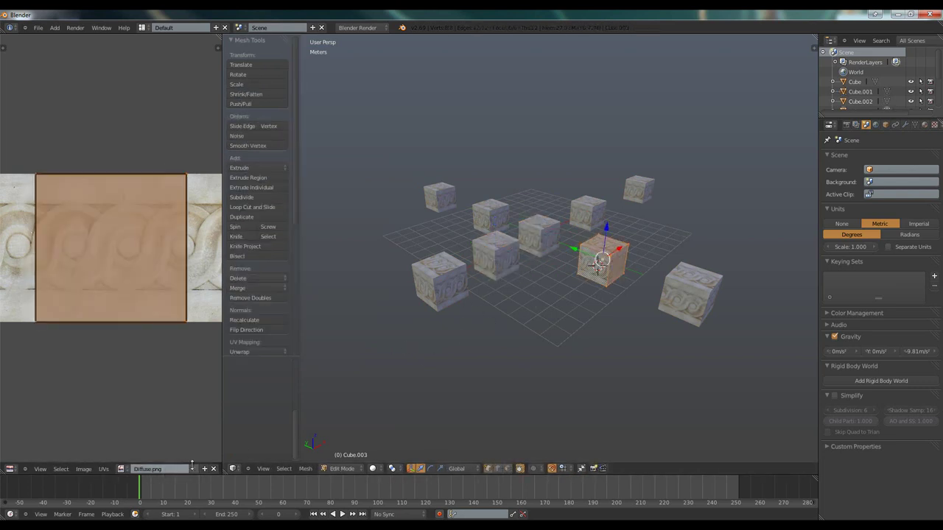
pyautogui.press('Tab')
pyautogui.rightClick(703, 302)
pyautogui.press('Tab')
# Step: Confirm the back-middle, front-left and back-right cubes also use Diffuse.png
pyautogui.press('Tab')
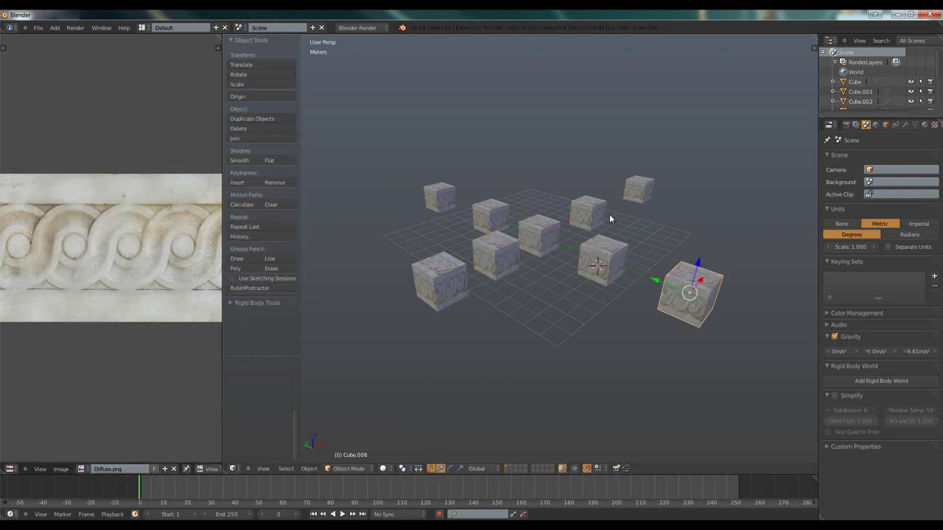
pyautogui.rightClick(593, 213)
pyautogui.press('Tab')
pyautogui.press('Tab')
pyautogui.rightClick(418, 295)
pyautogui.press('Tab')
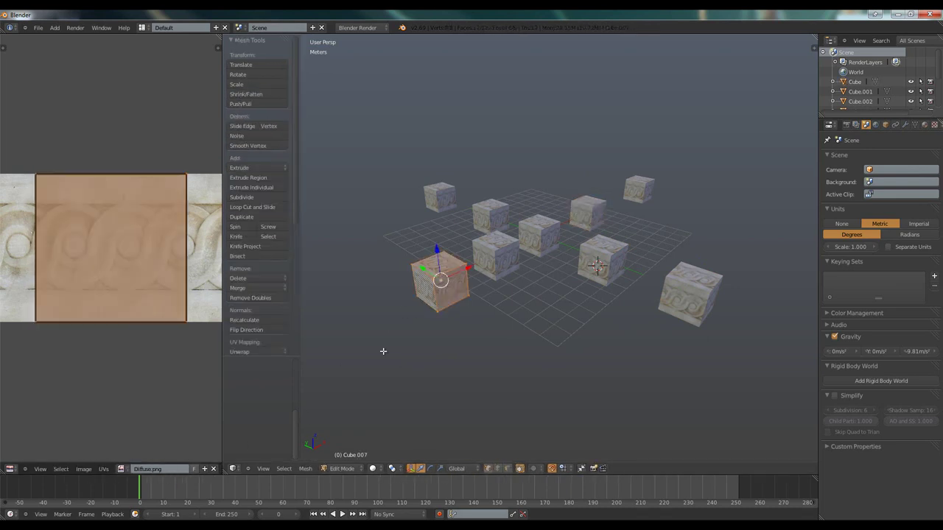
pyautogui.press('Tab')
pyautogui.rightClick(633, 198)
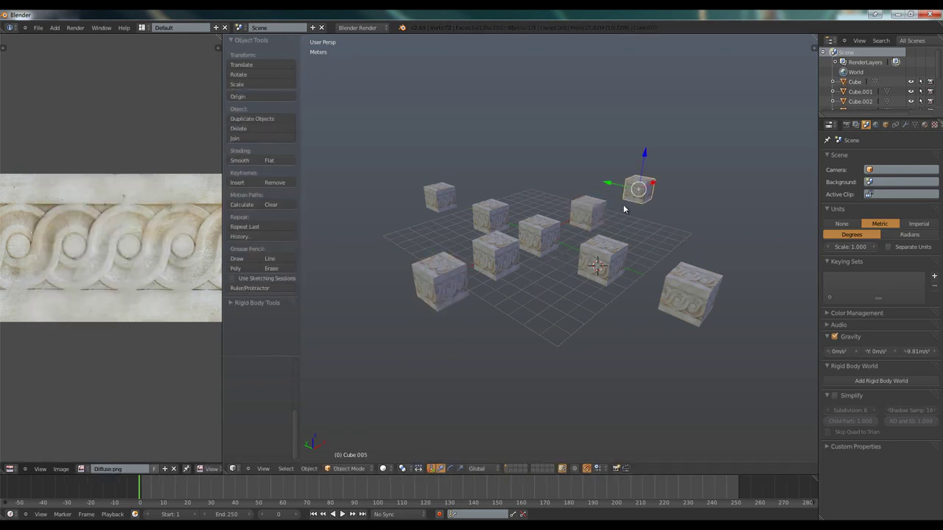
pyautogui.press('Tab')
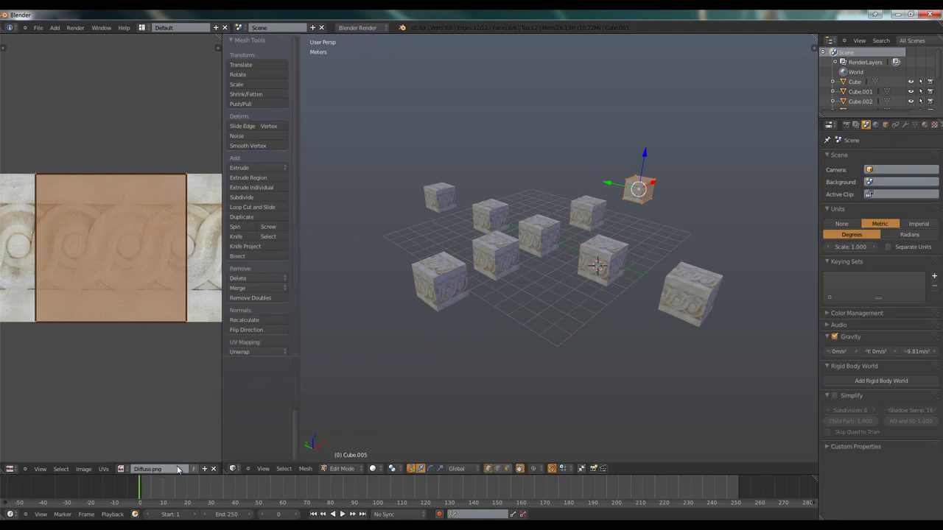